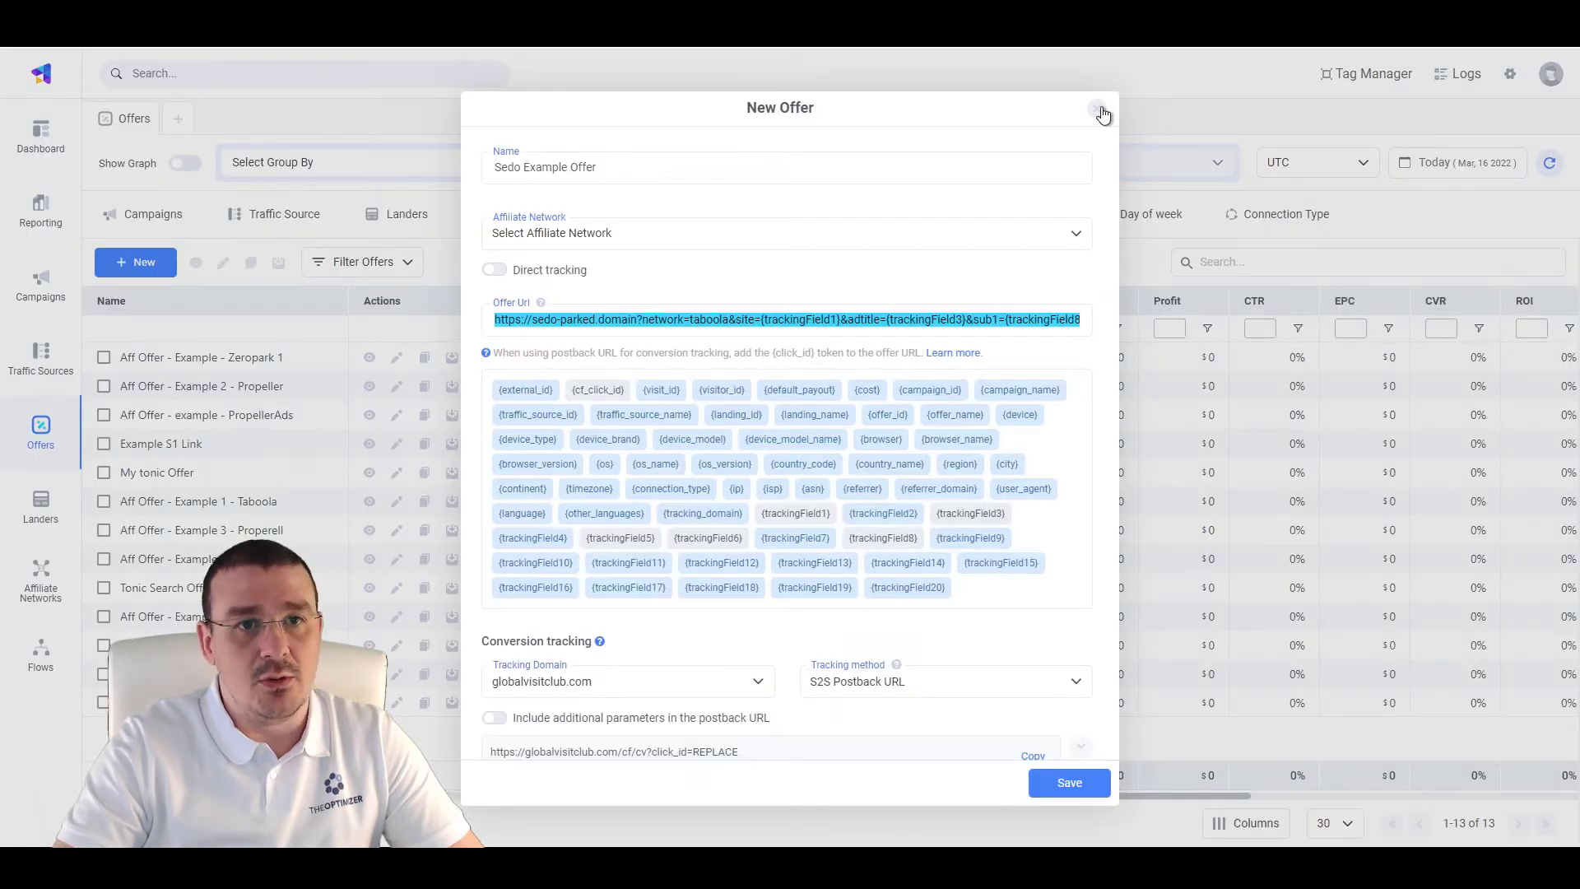
# Close the filled-in New Offer form without saving it
pyautogui.click(1101, 112)
pyautogui.click(1101, 110)
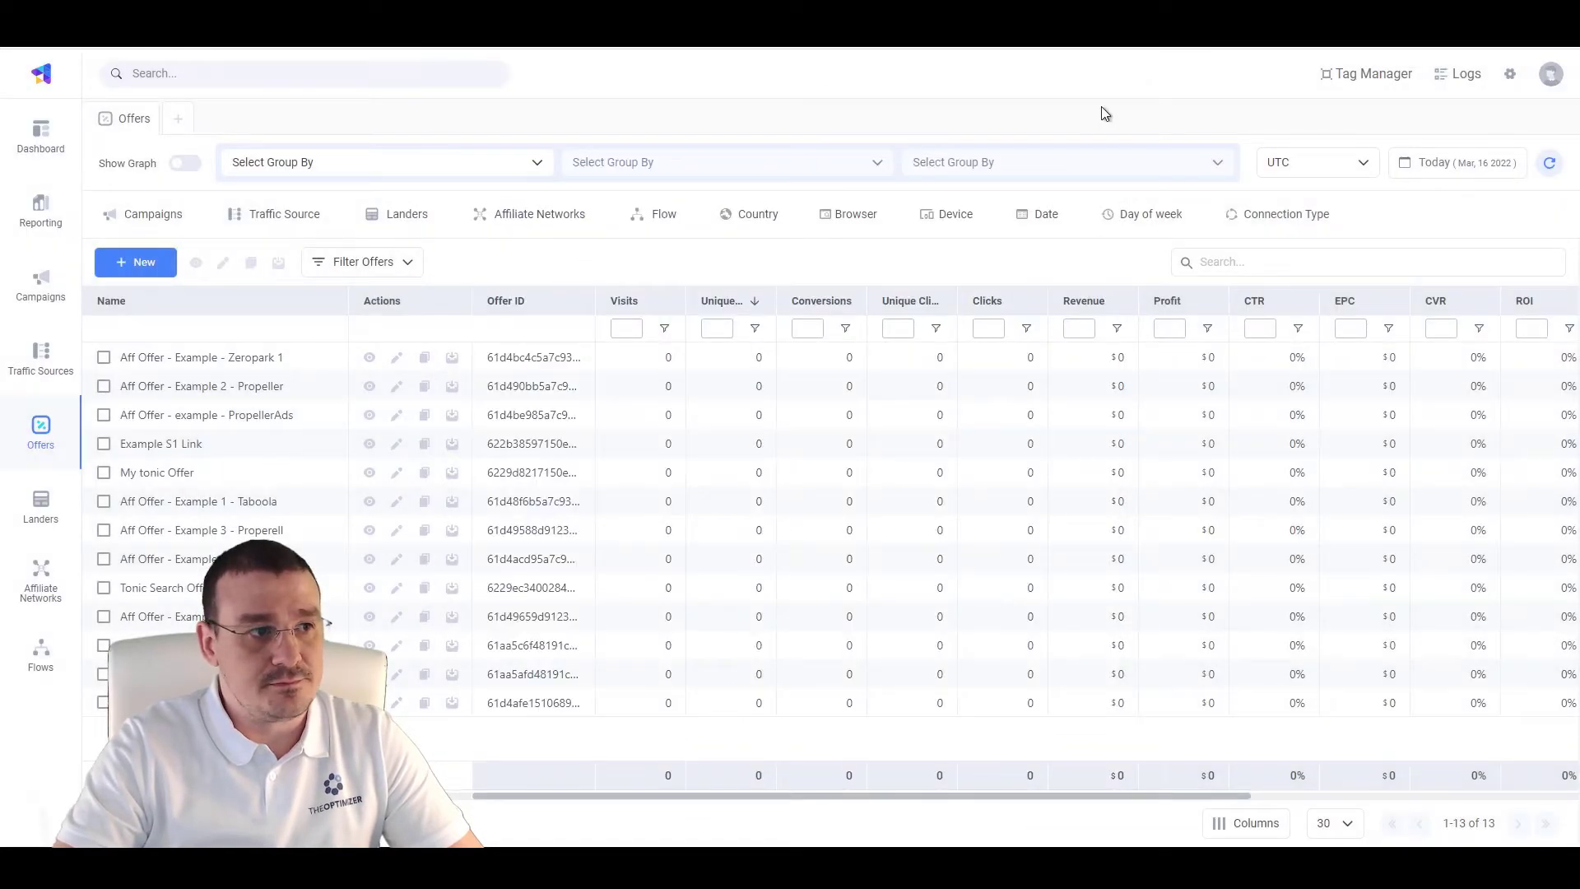
# Create and save a new offer named 'Sedo Example Offer' using the pasted Sedo tracking URL
pyautogui.click(122, 265)
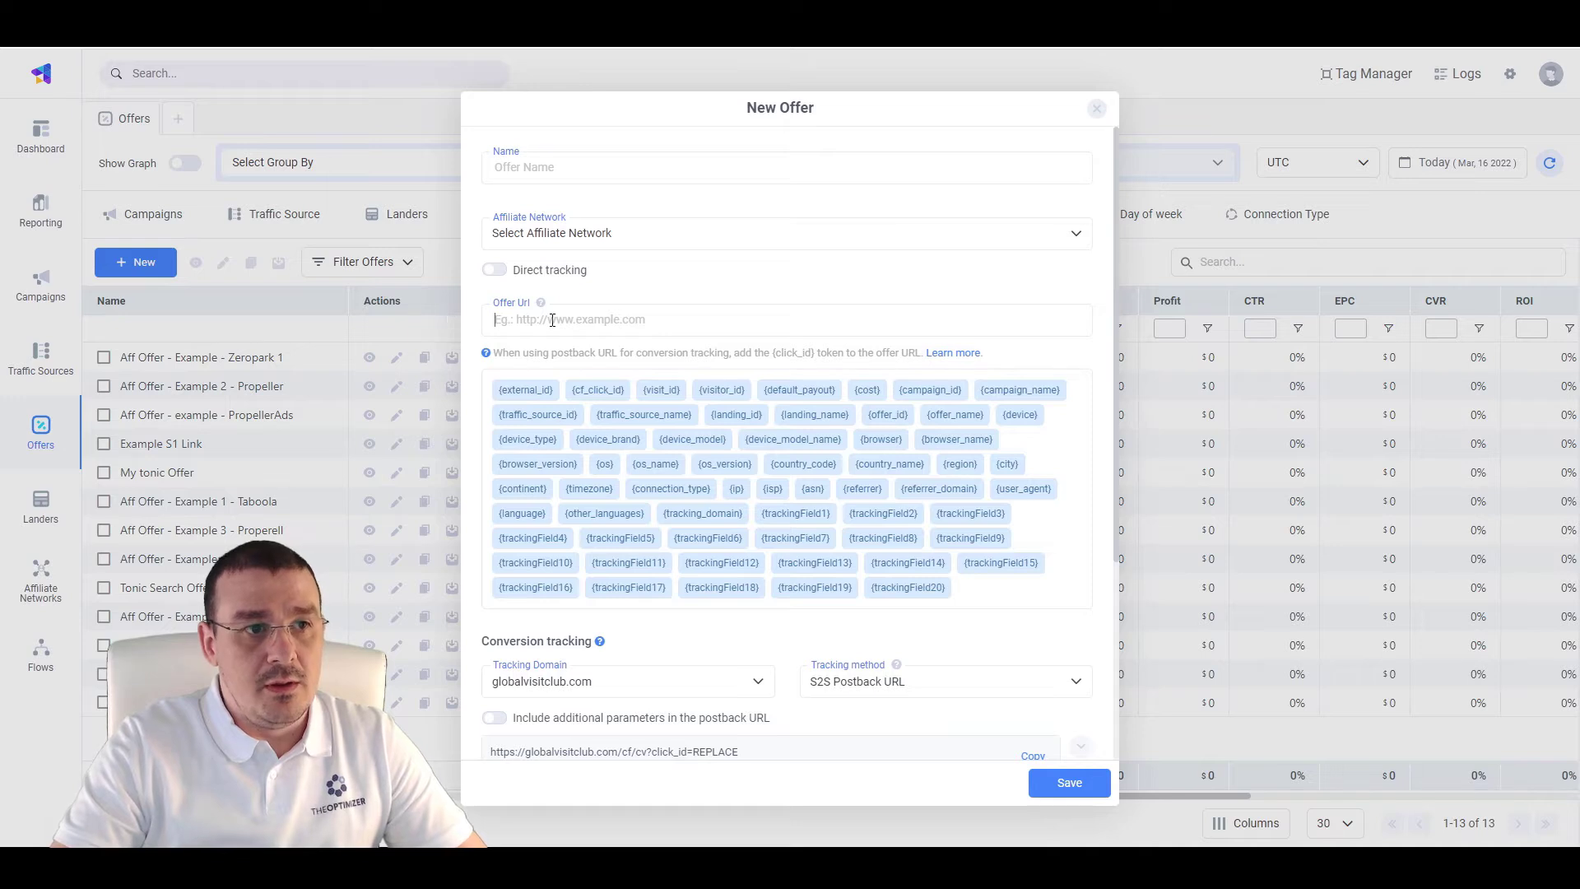
pyautogui.hotkey('ctrl', 'v')
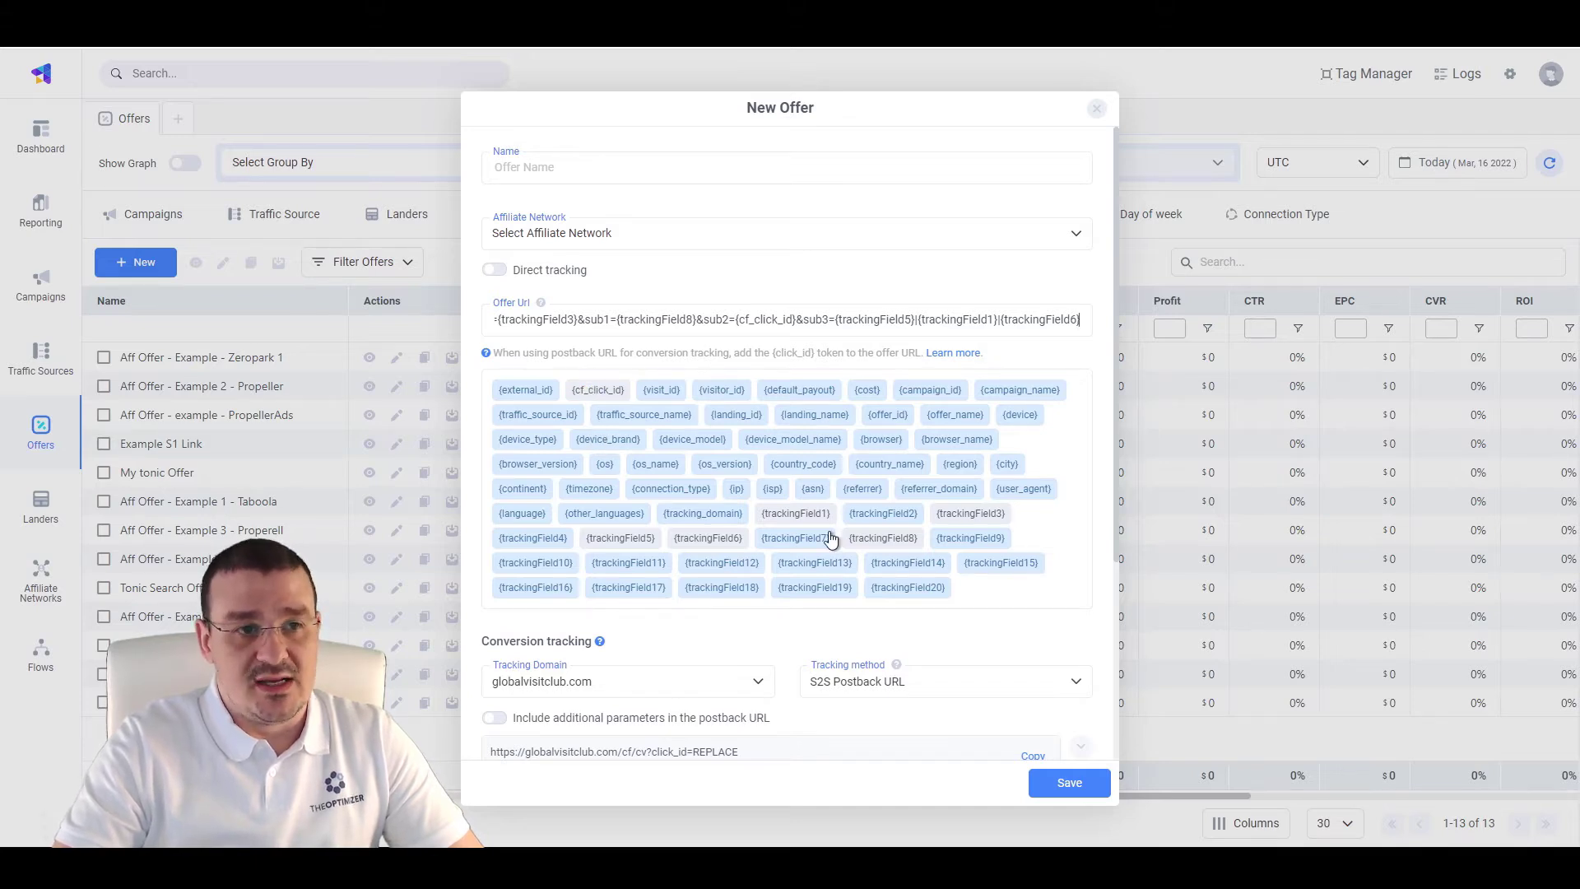
pyautogui.click(520, 164)
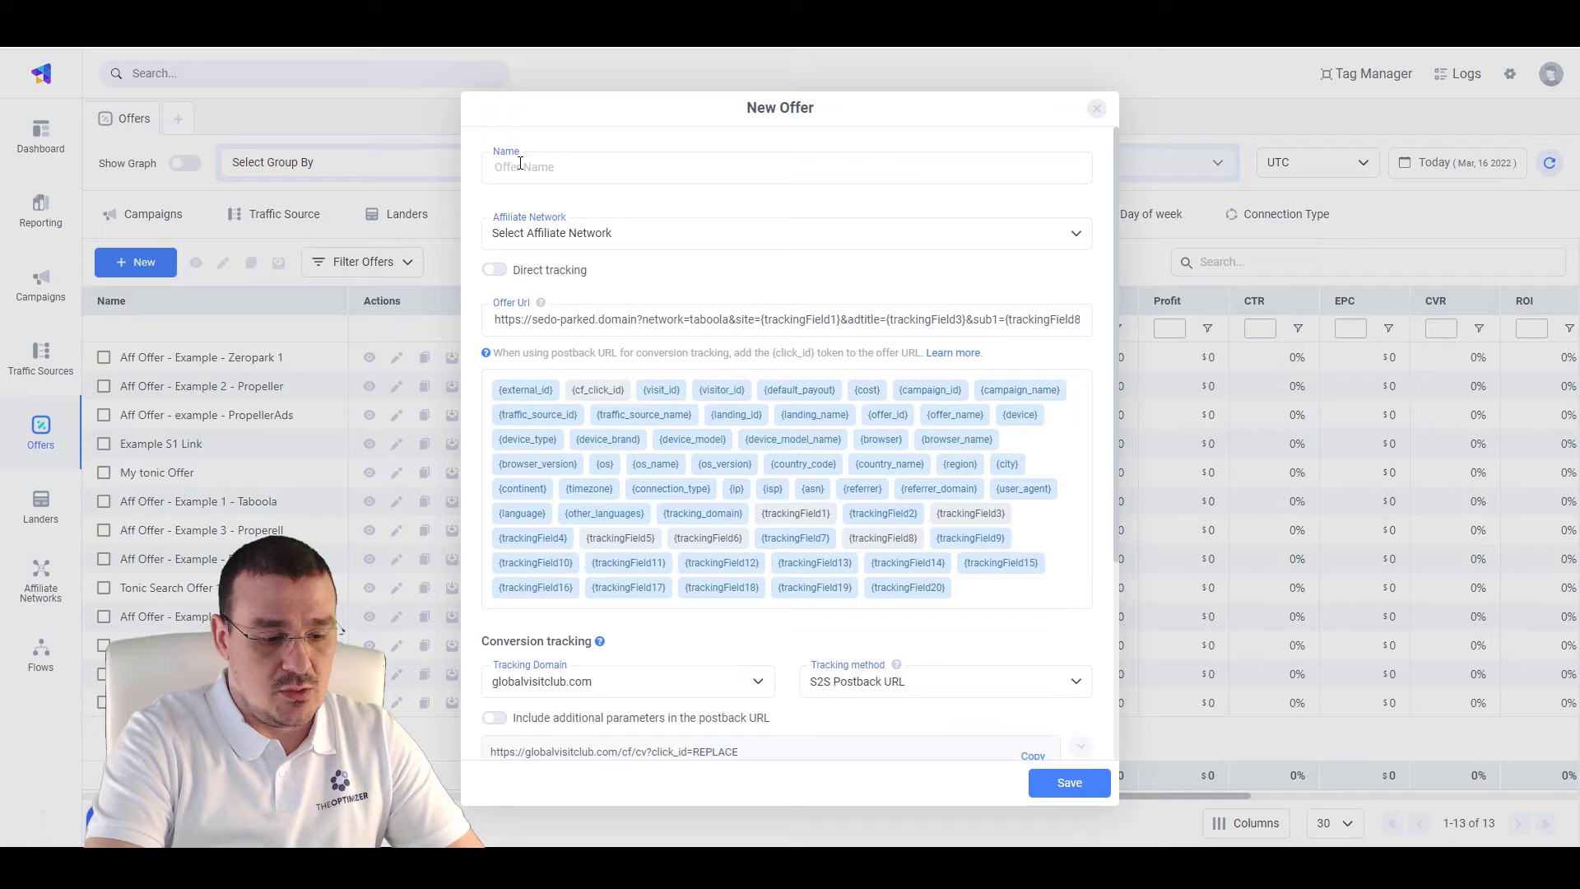
pyautogui.write('Sedo Example')
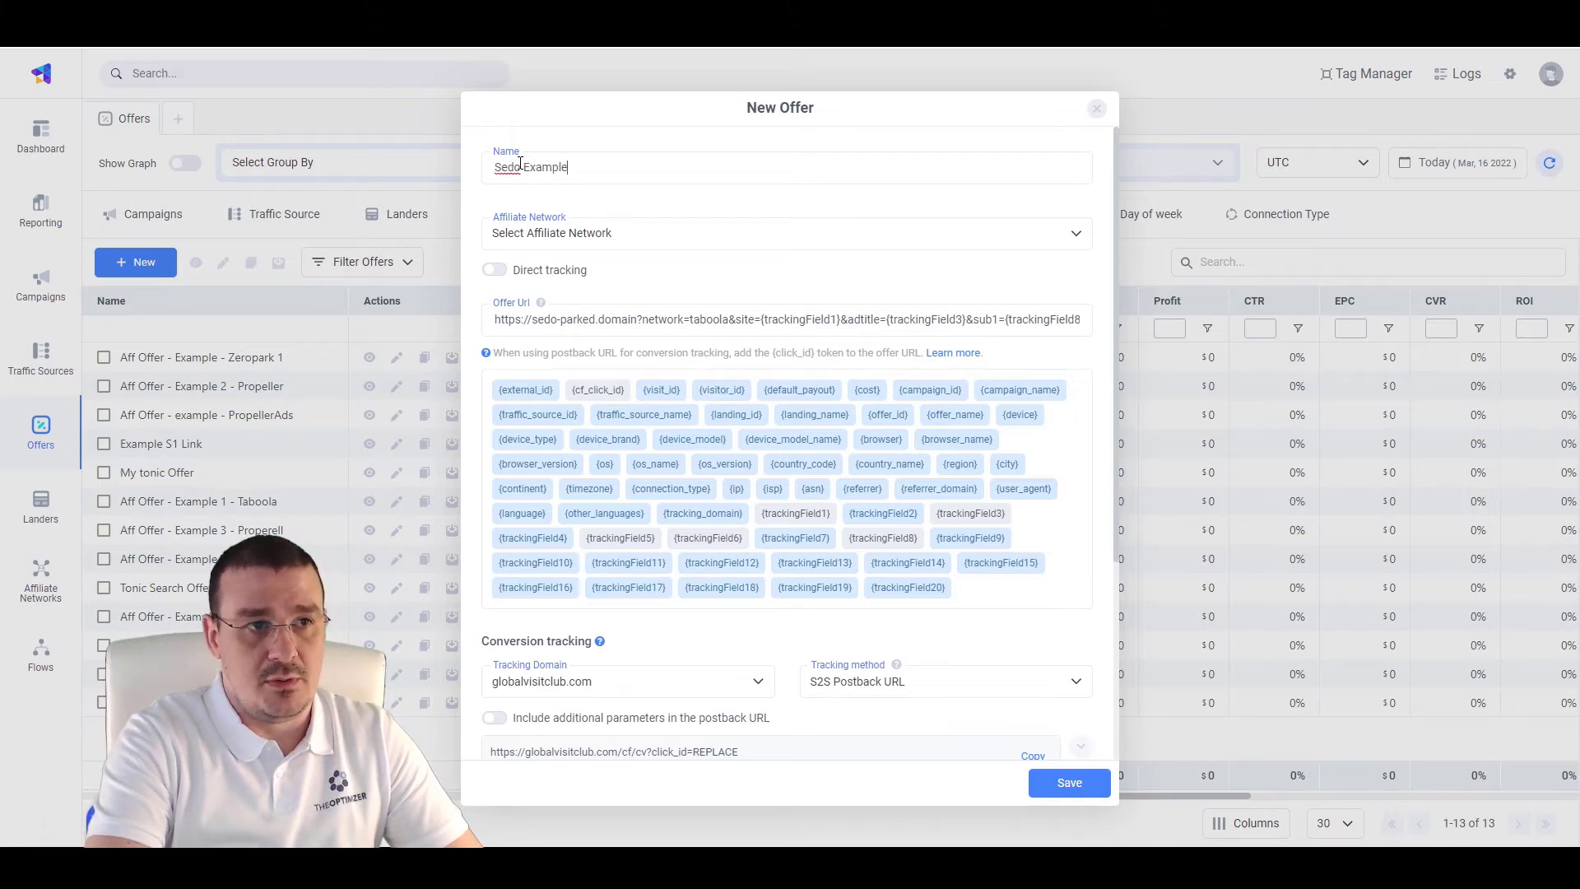
pyautogui.write(' Offer')
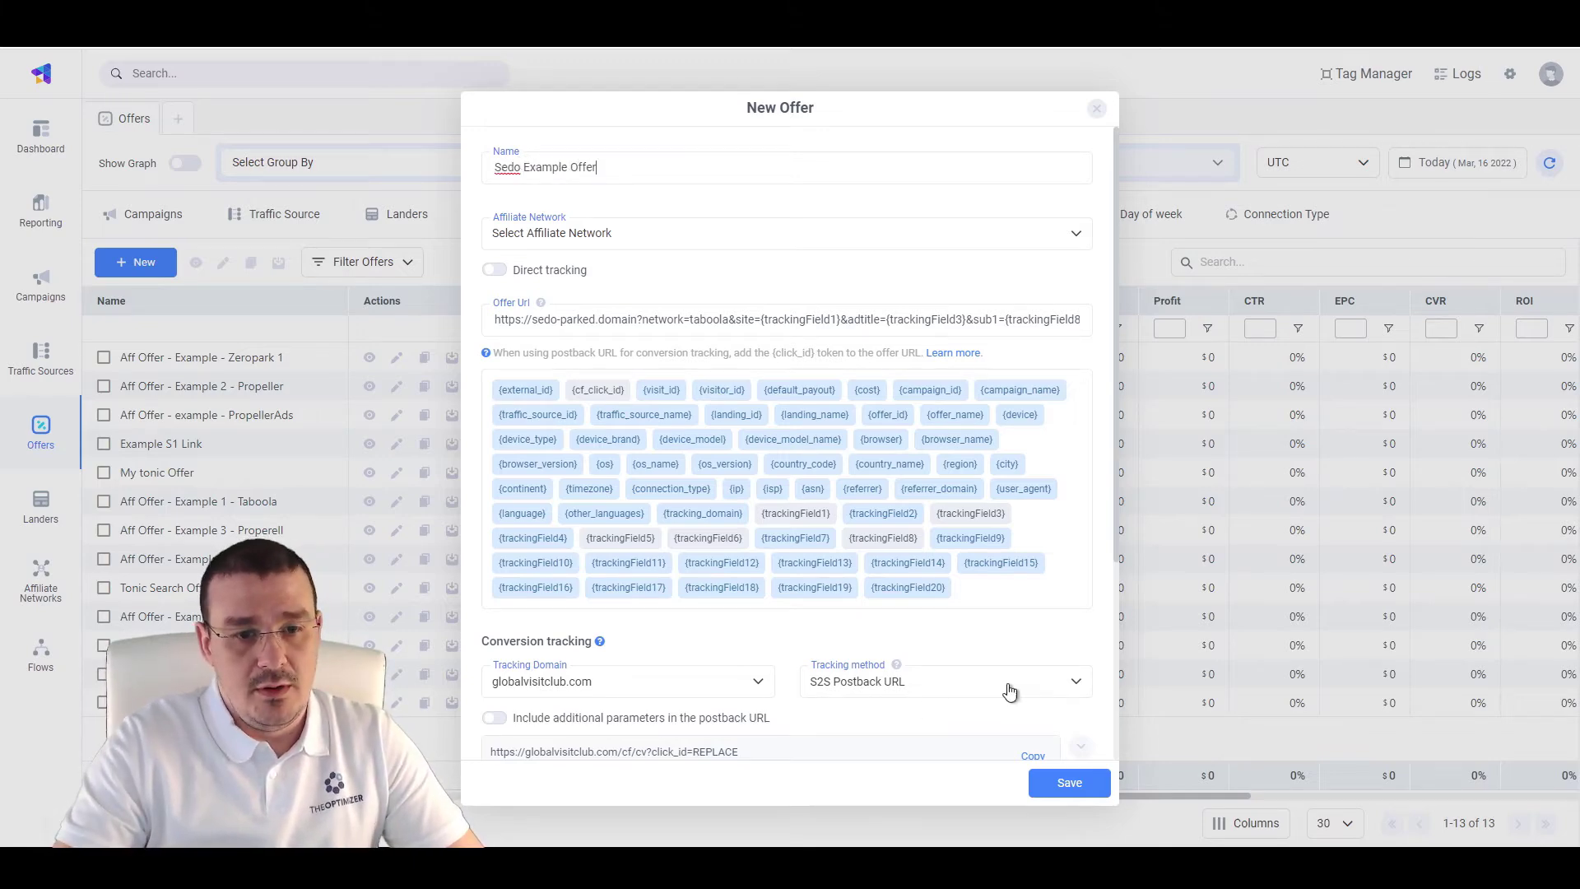
pyautogui.scroll(-5, 1010, 692)
pyautogui.click(1058, 786)
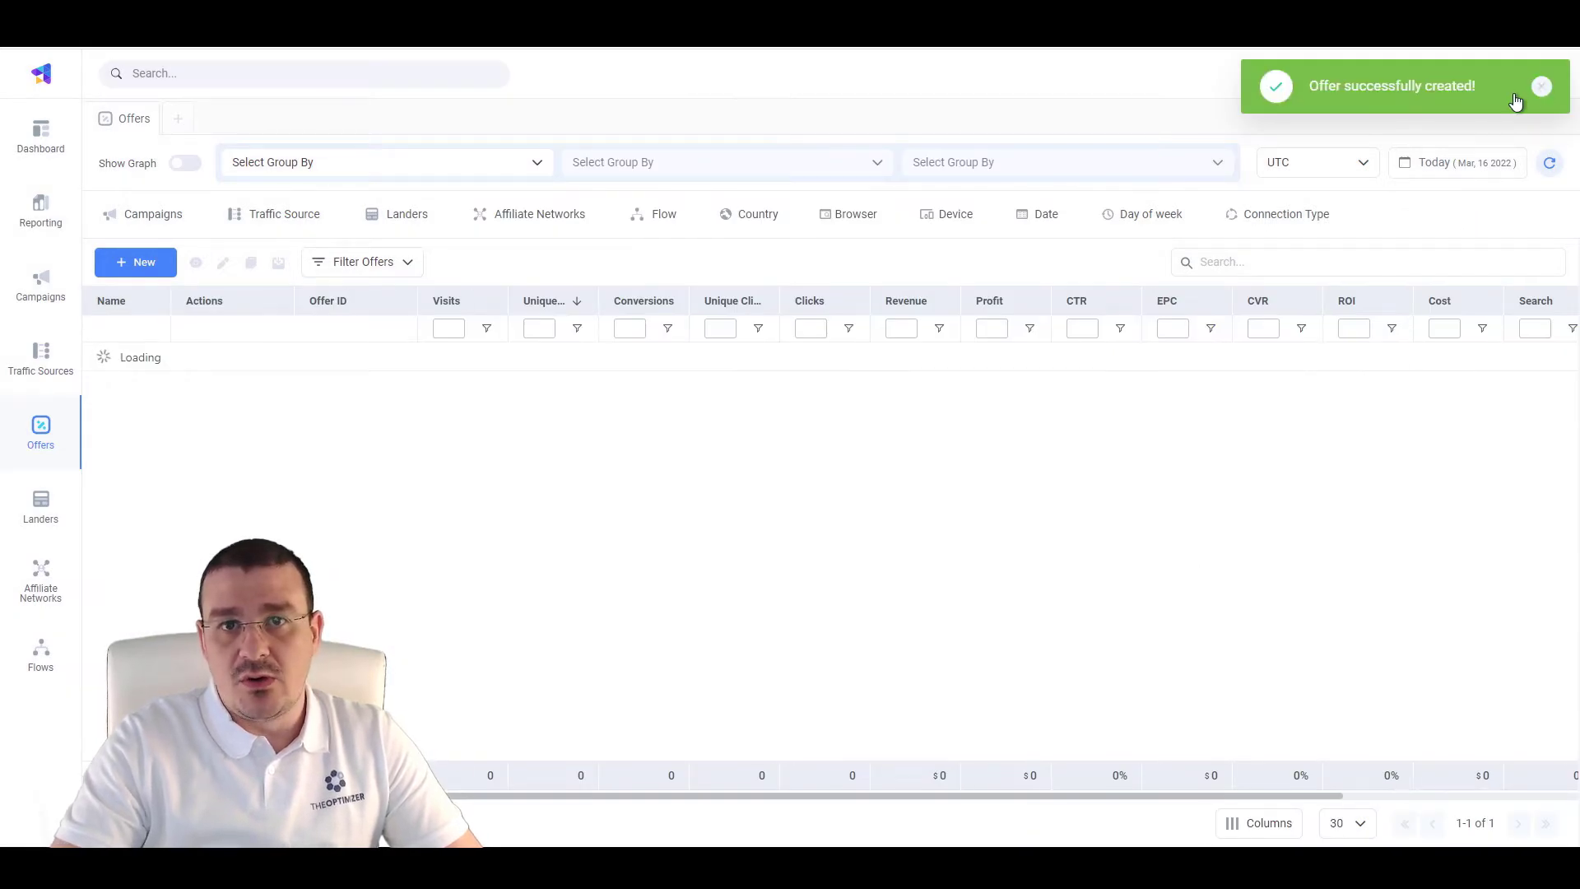
pyautogui.click(1541, 86)
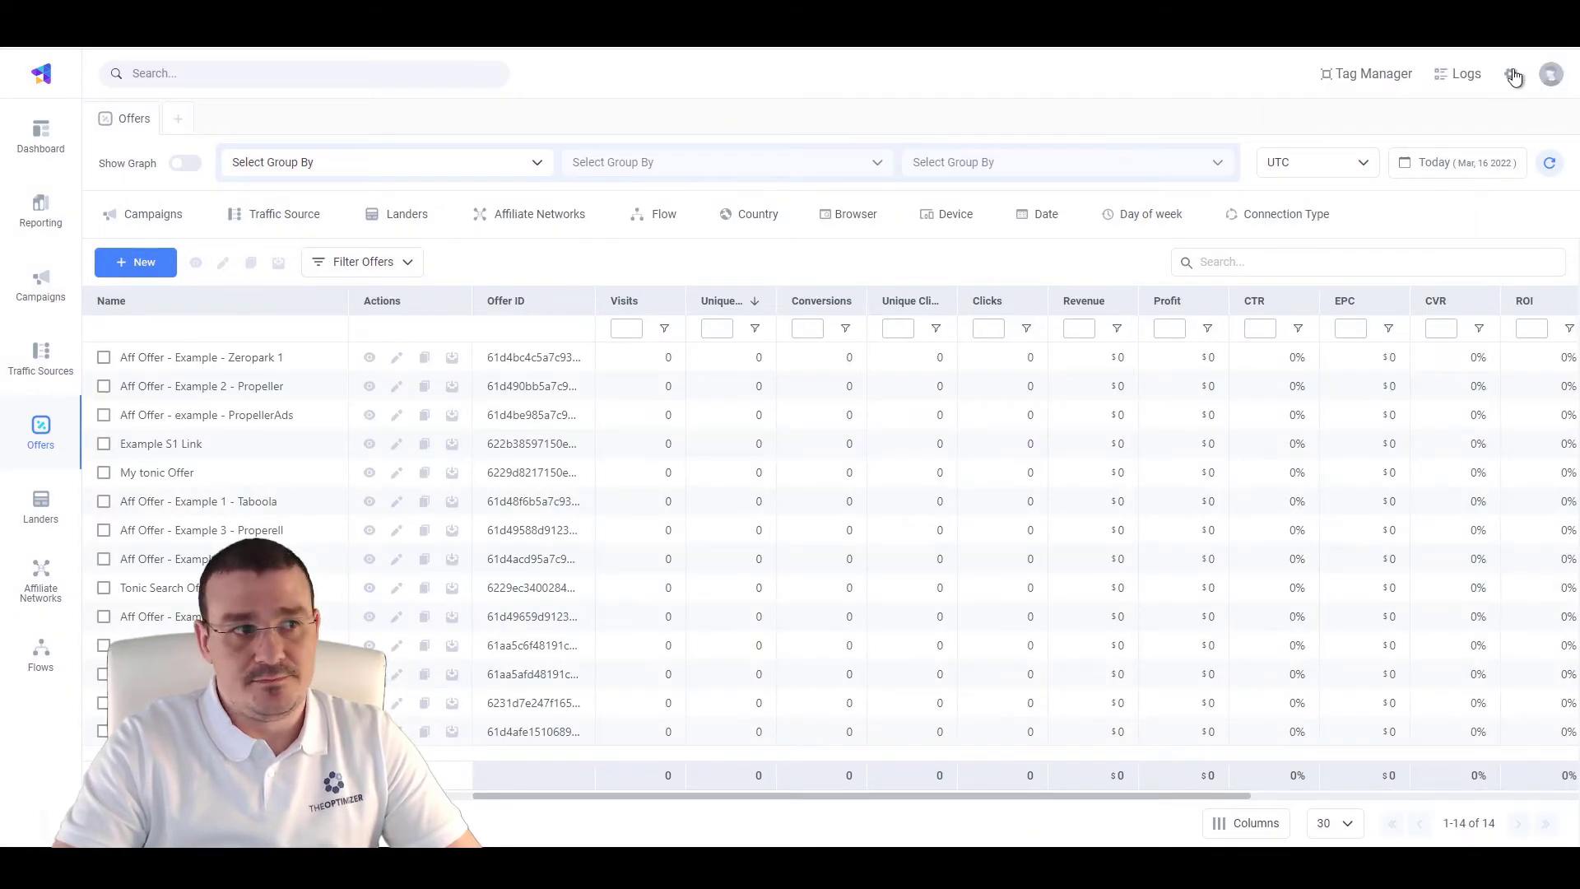
# Show the Custom Conversions table in Settings, listing Search and Search Click
pyautogui.click(1513, 75)
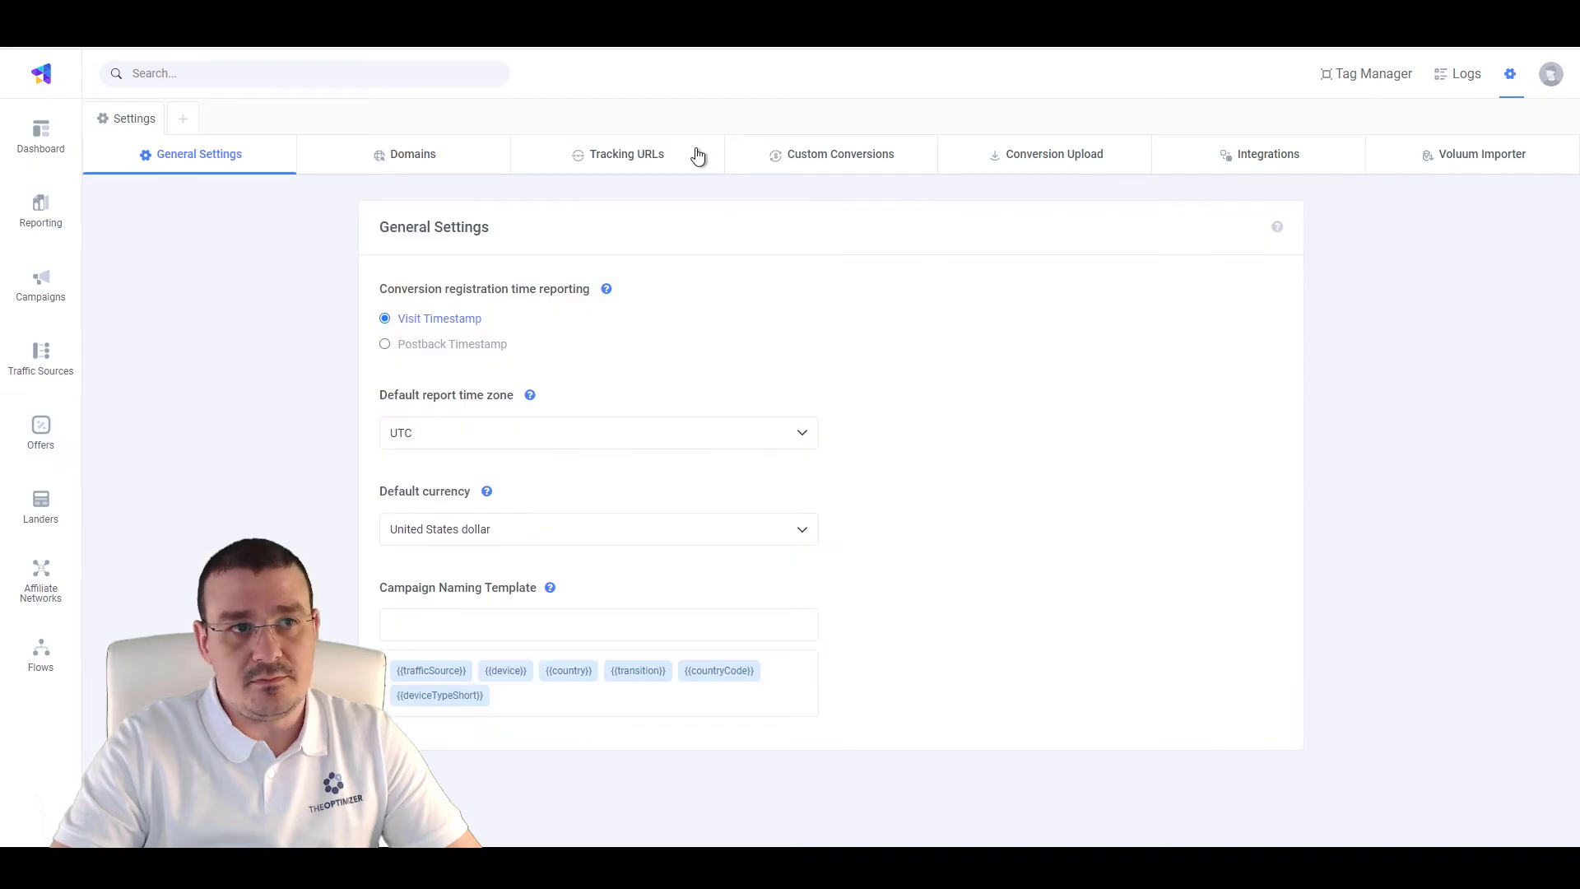
pyautogui.click(829, 165)
pyautogui.scroll(-2, 666, 567)
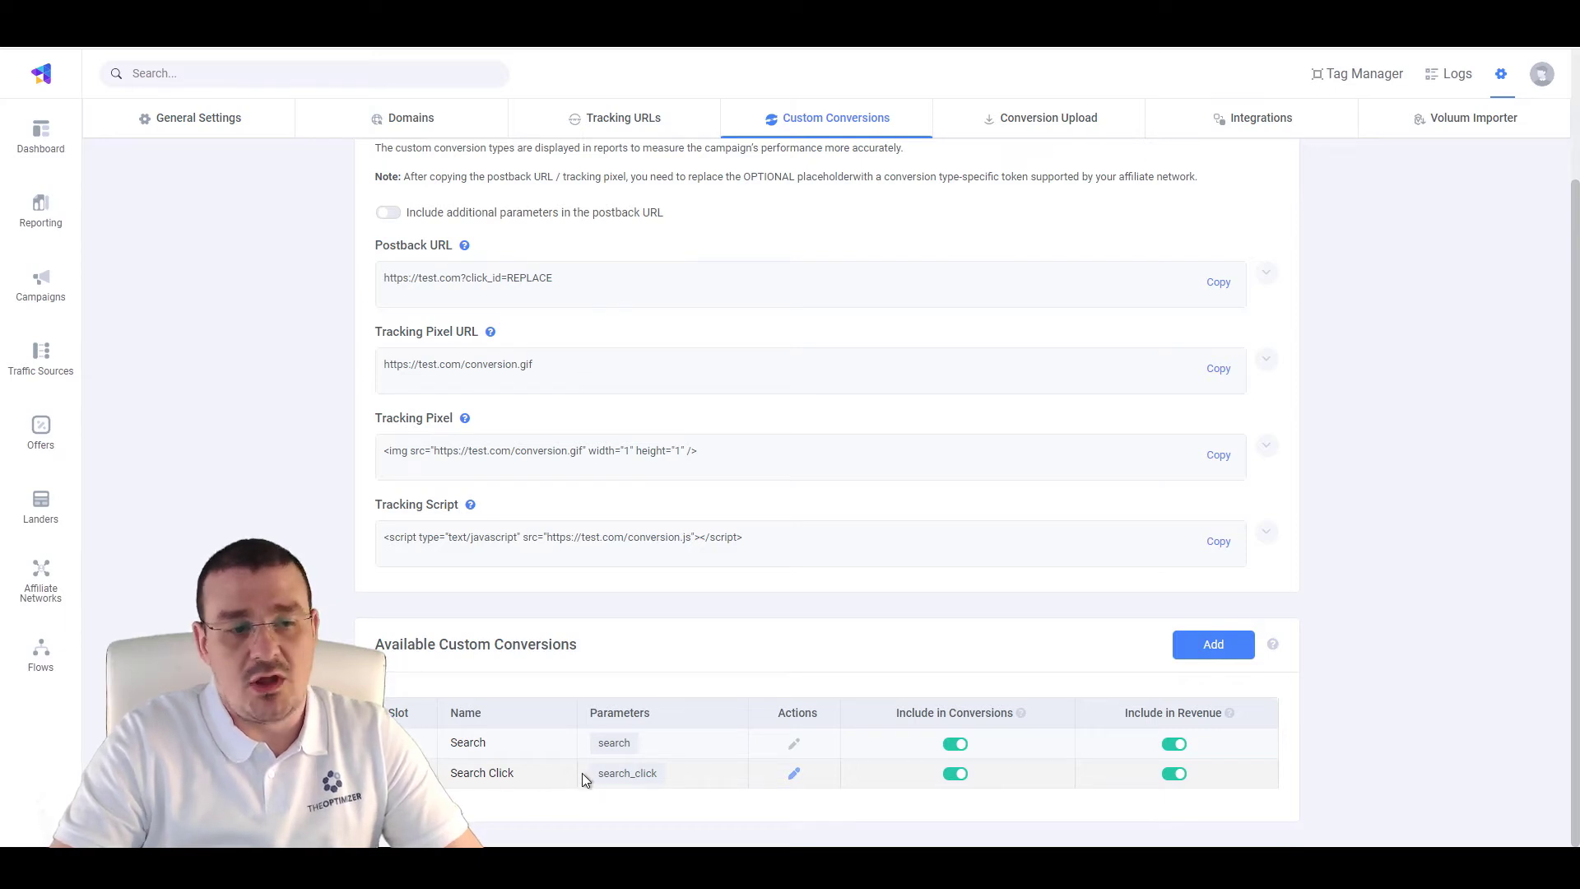
# Add an 'Ad Click' custom conversion with parameter 'addlick', included in conversions and revenue
pyautogui.click(1225, 647)
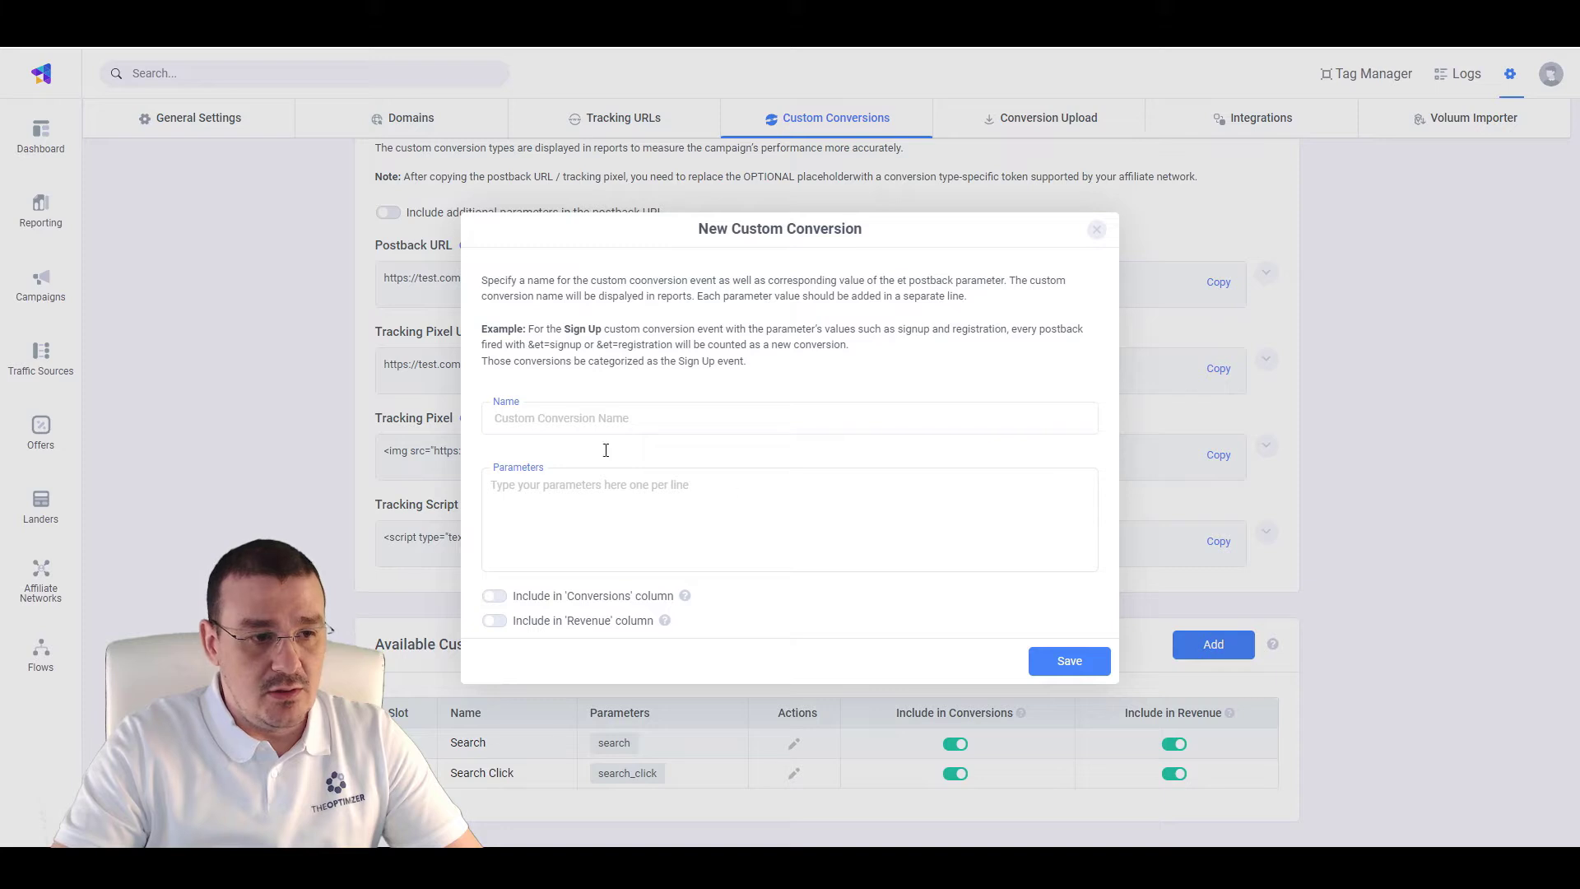
pyautogui.click(529, 410)
pyautogui.write('Ad Click')
pyautogui.press('Tab')
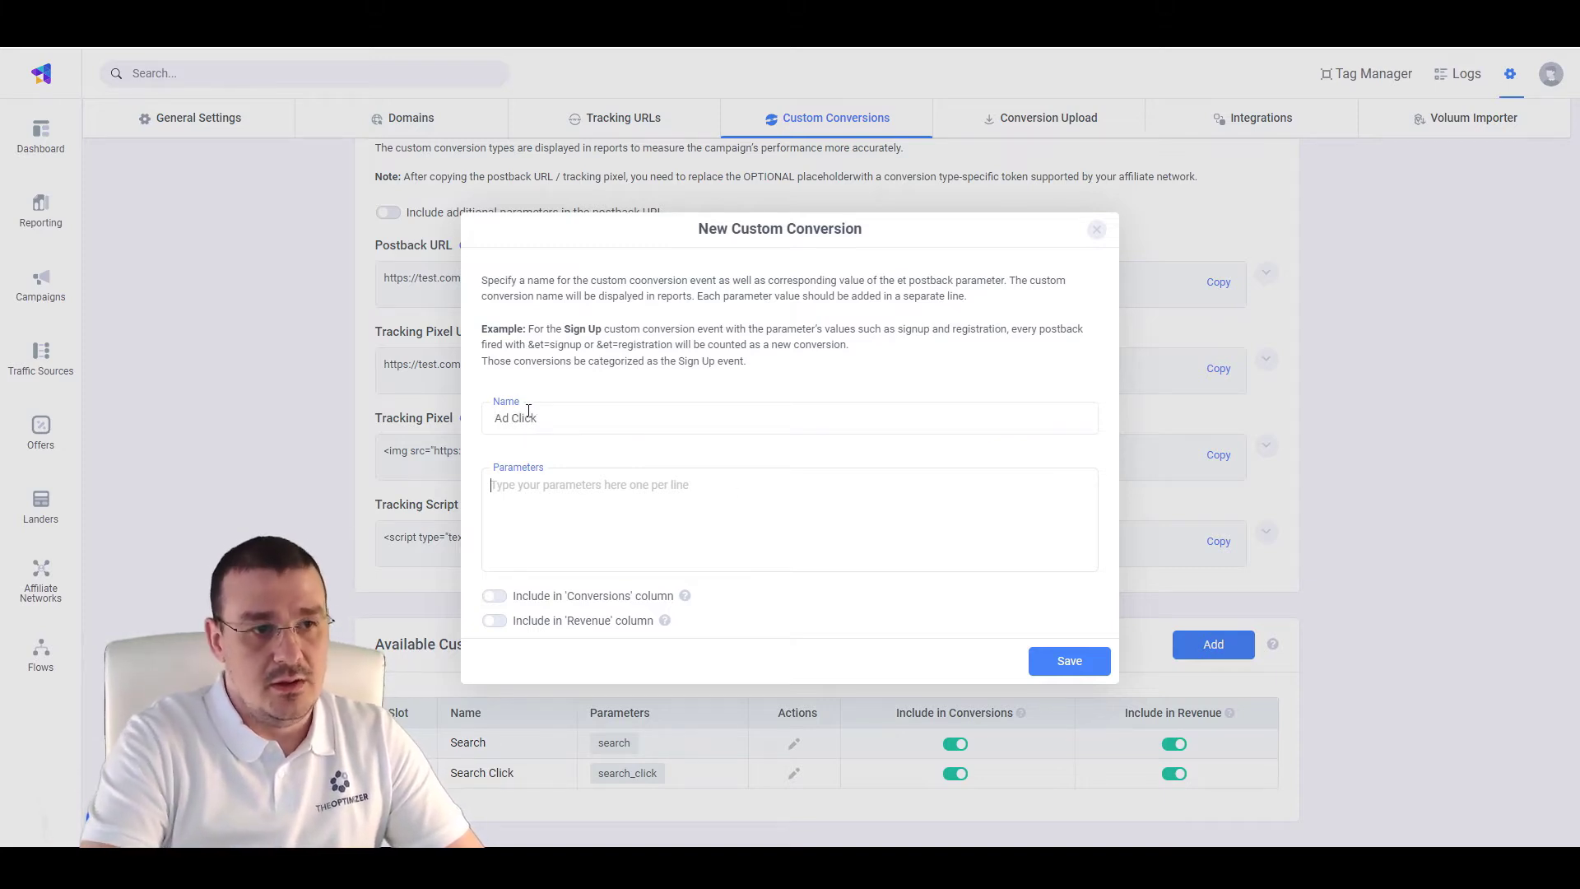
pyautogui.write('add')
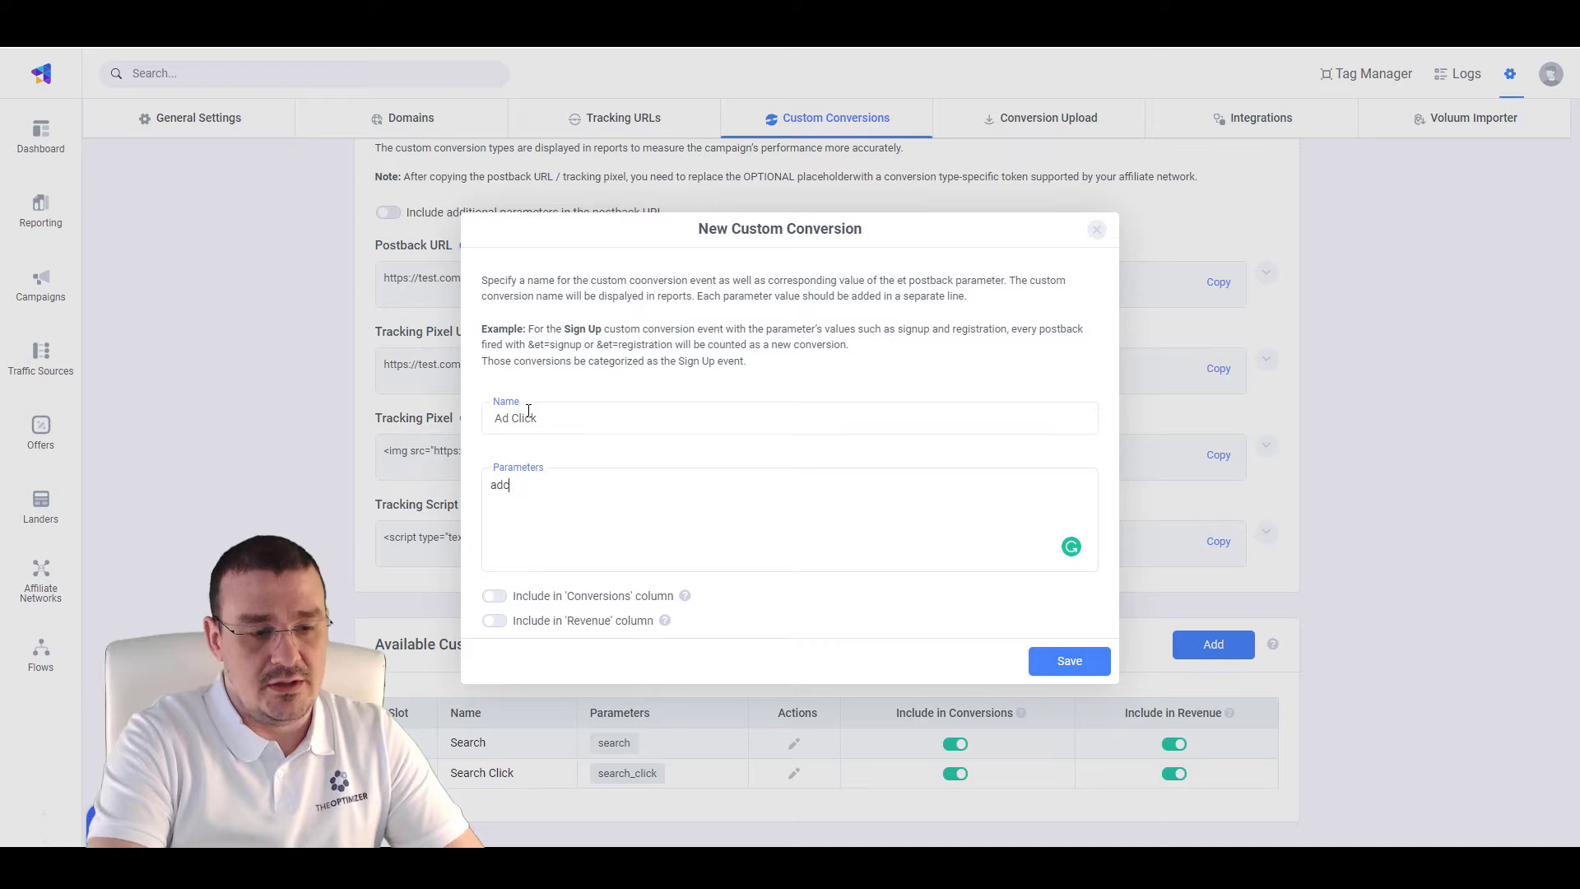
pyautogui.write('lick')
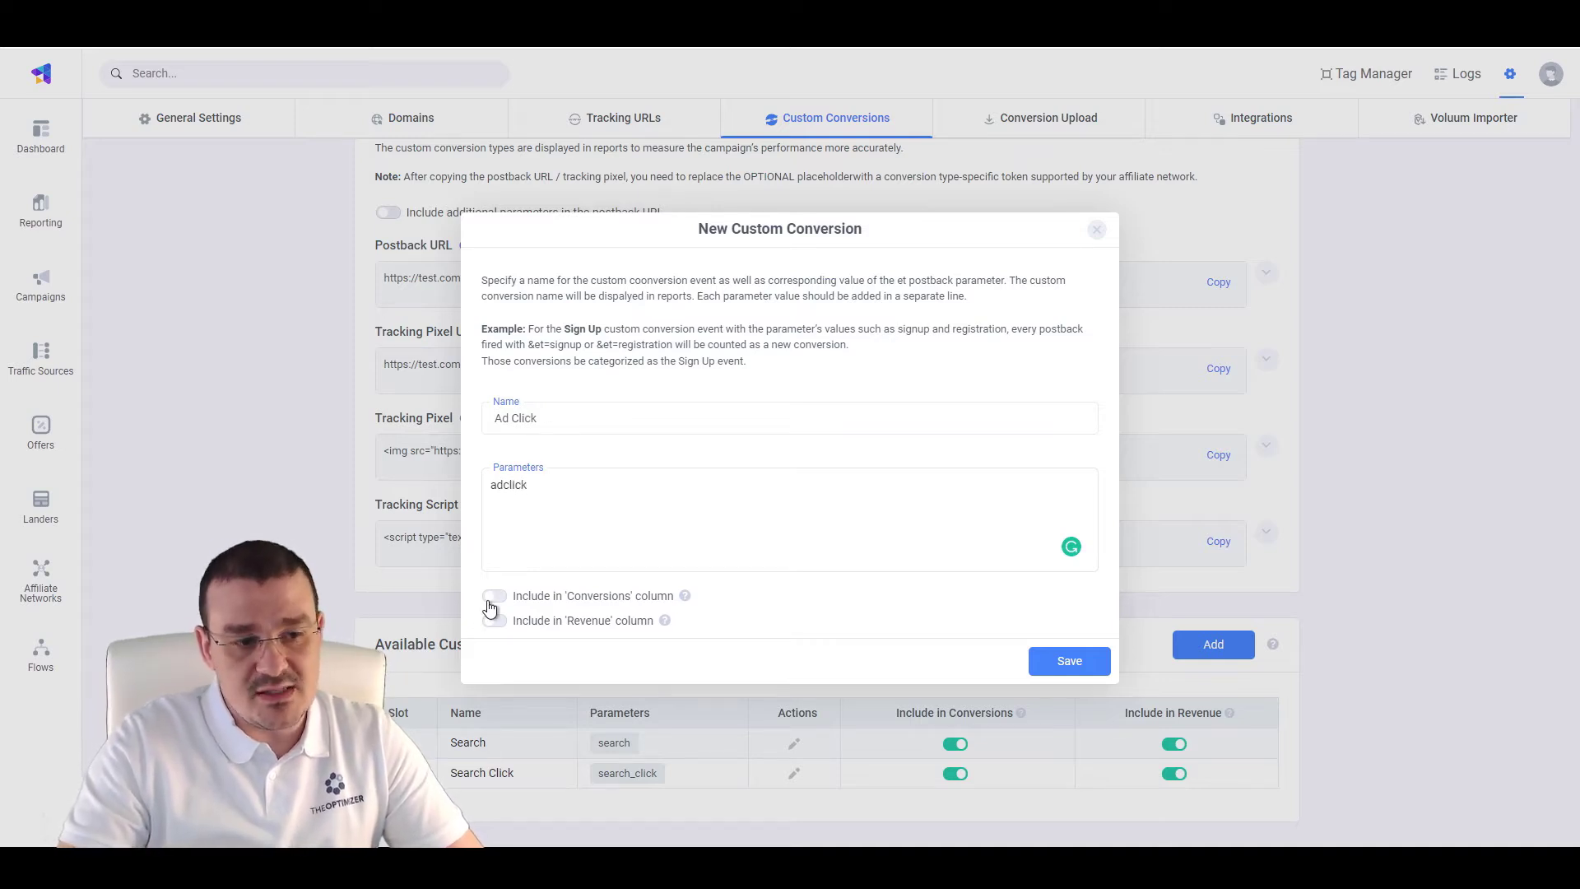
pyautogui.click(492, 603)
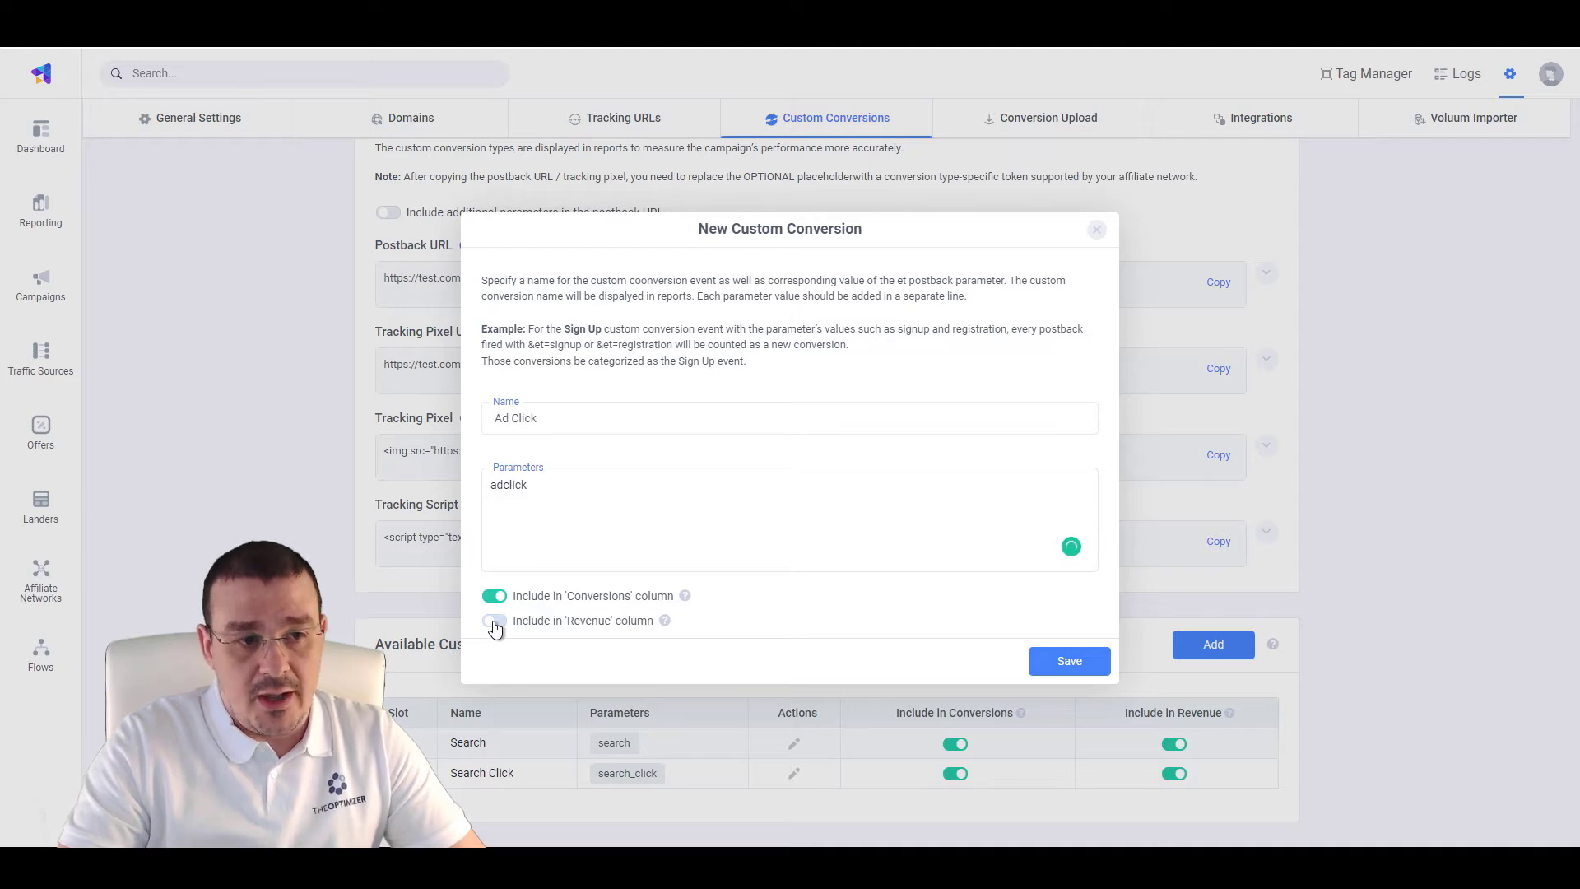
pyautogui.click(495, 625)
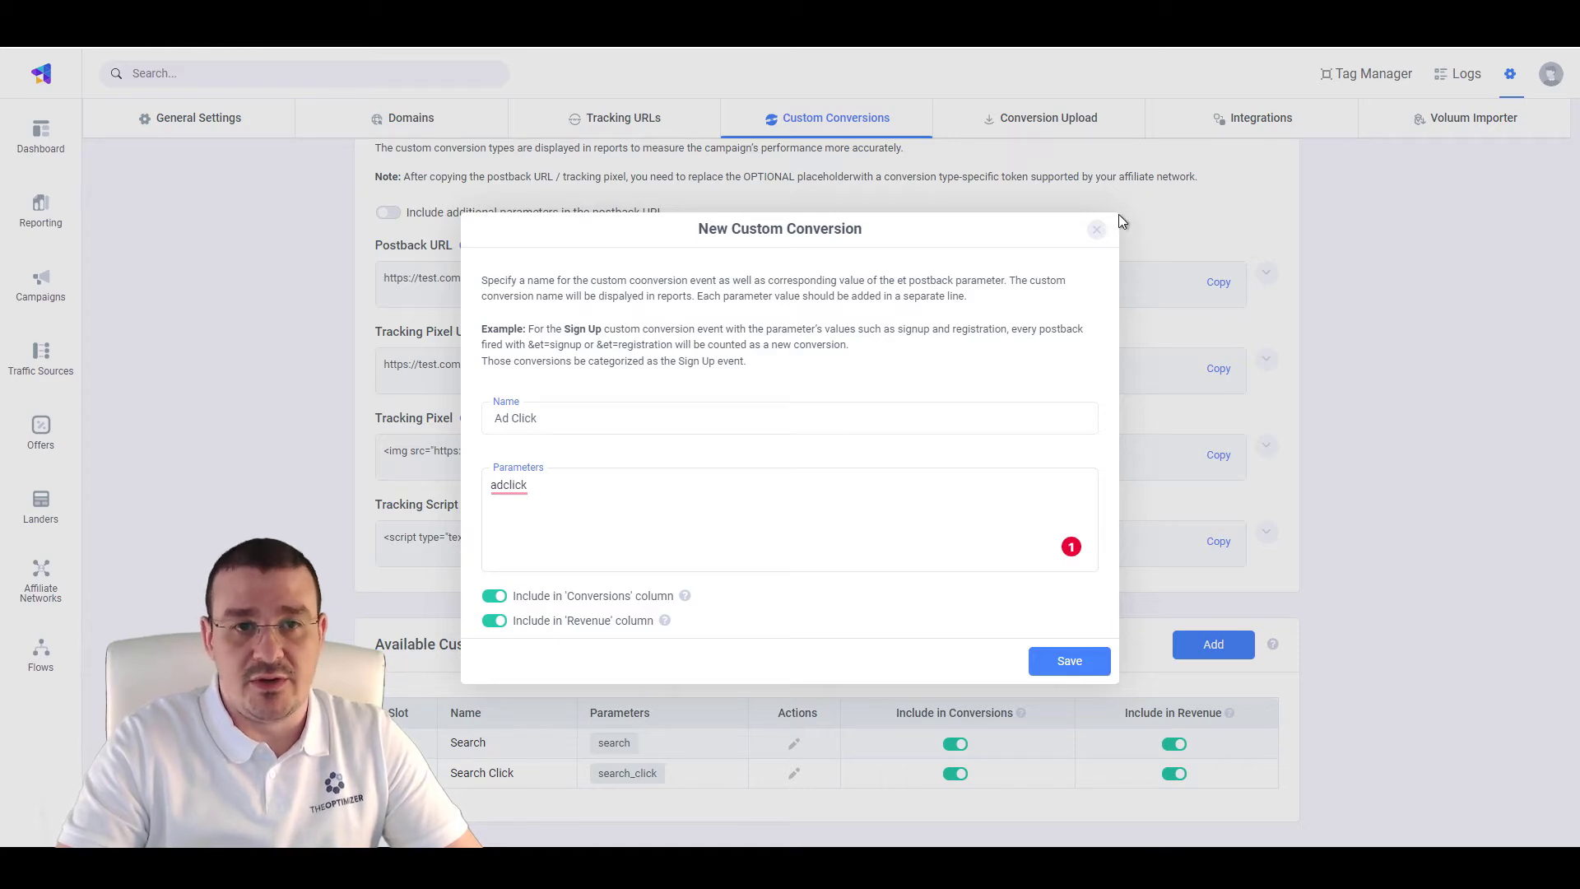
pyautogui.click(1096, 230)
# On the Integrations tab, start a new integration with Sedo as its type
pyautogui.click(1259, 122)
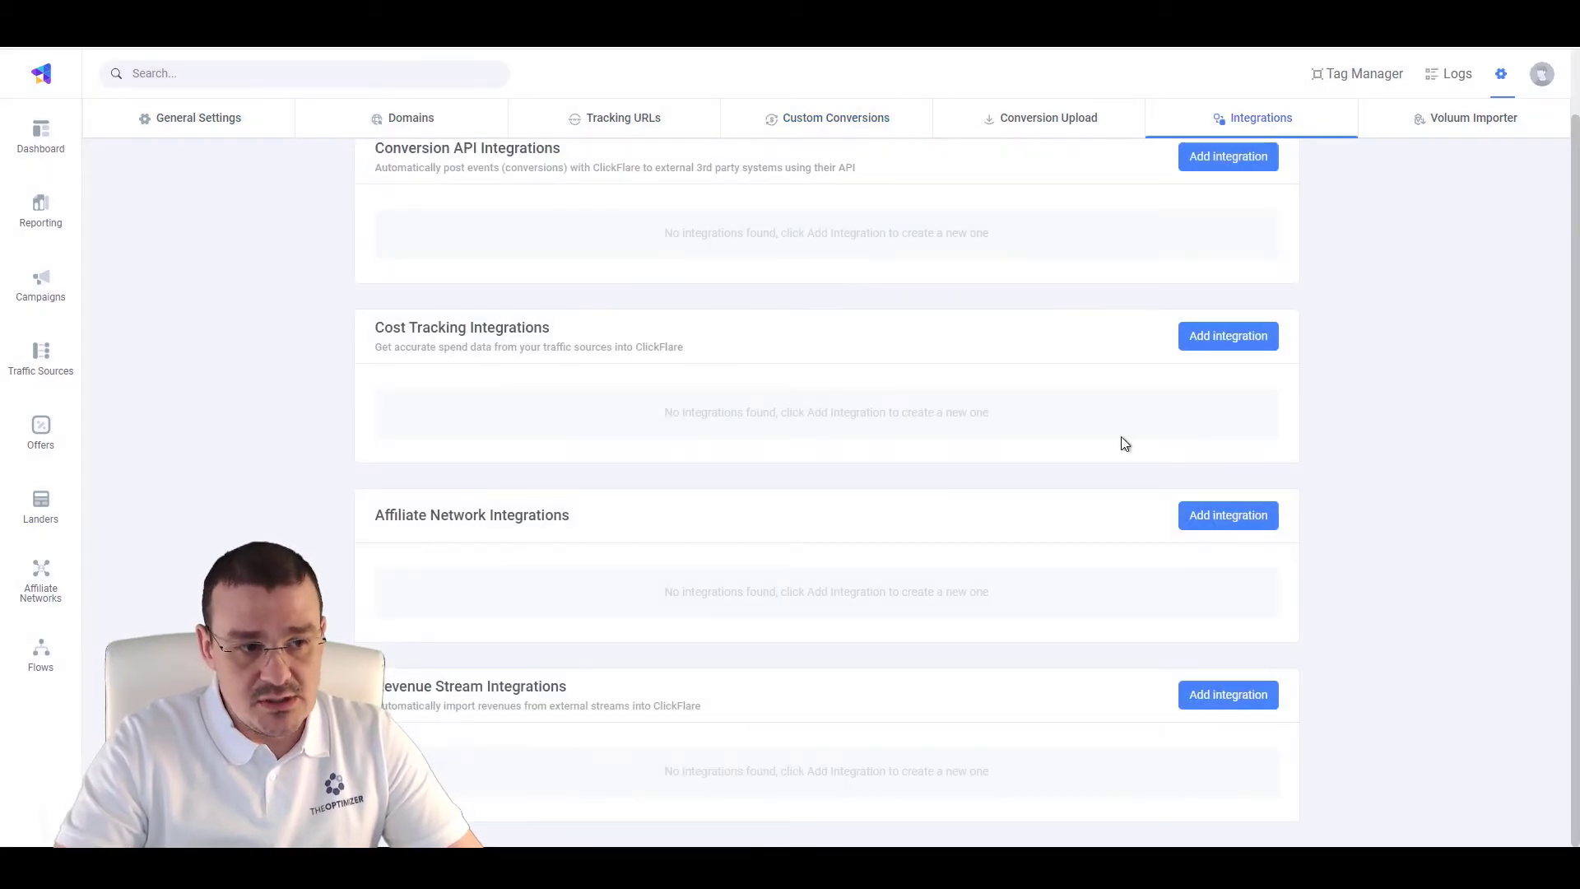
pyautogui.click(1218, 697)
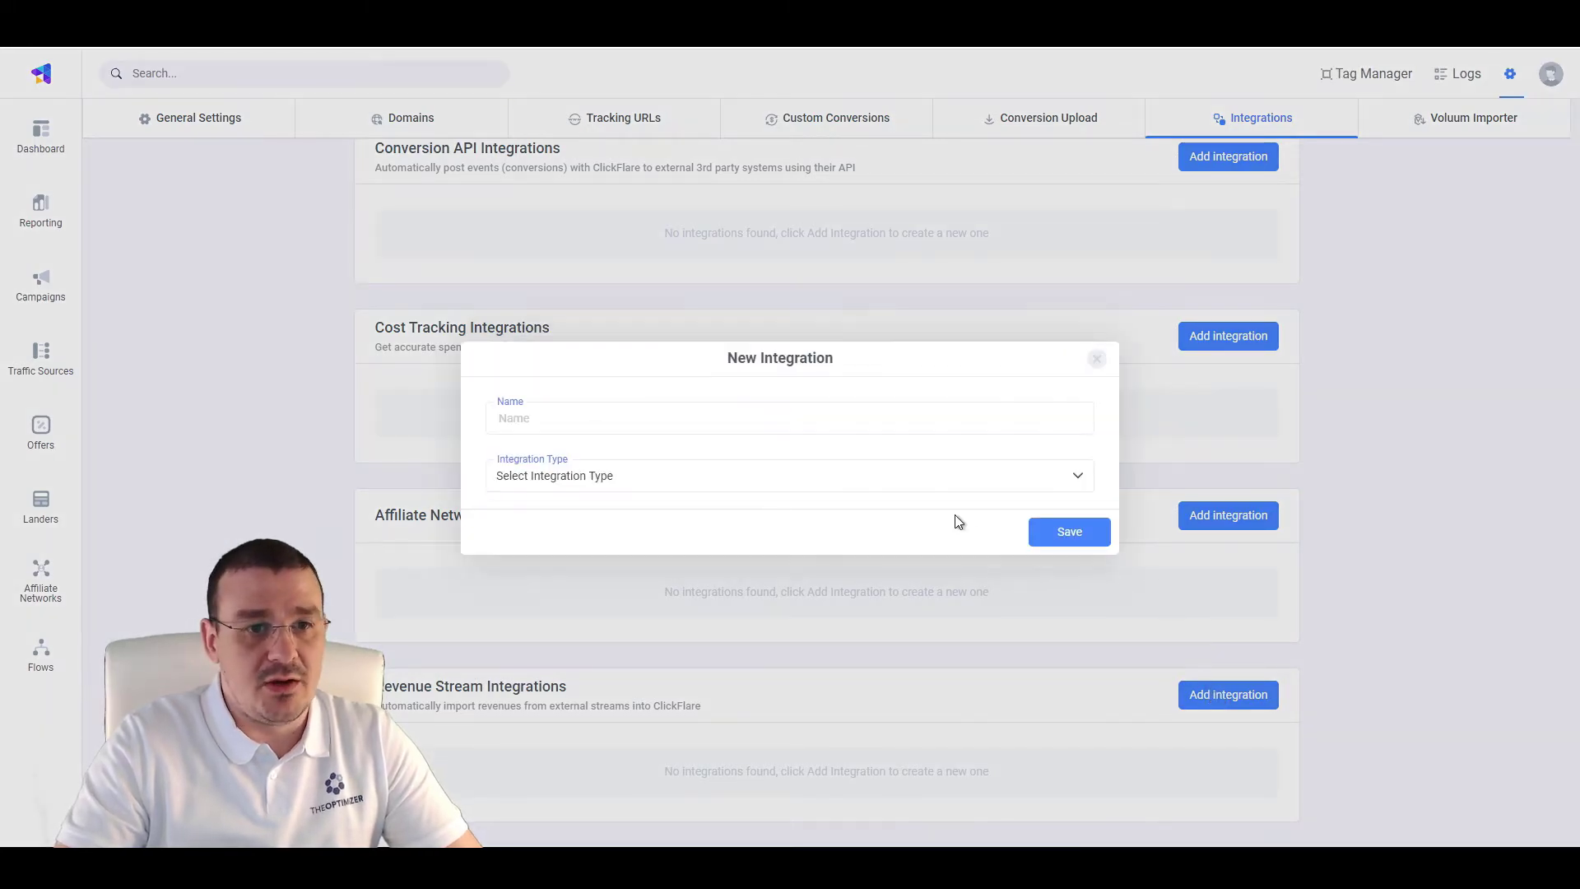
pyautogui.click(695, 479)
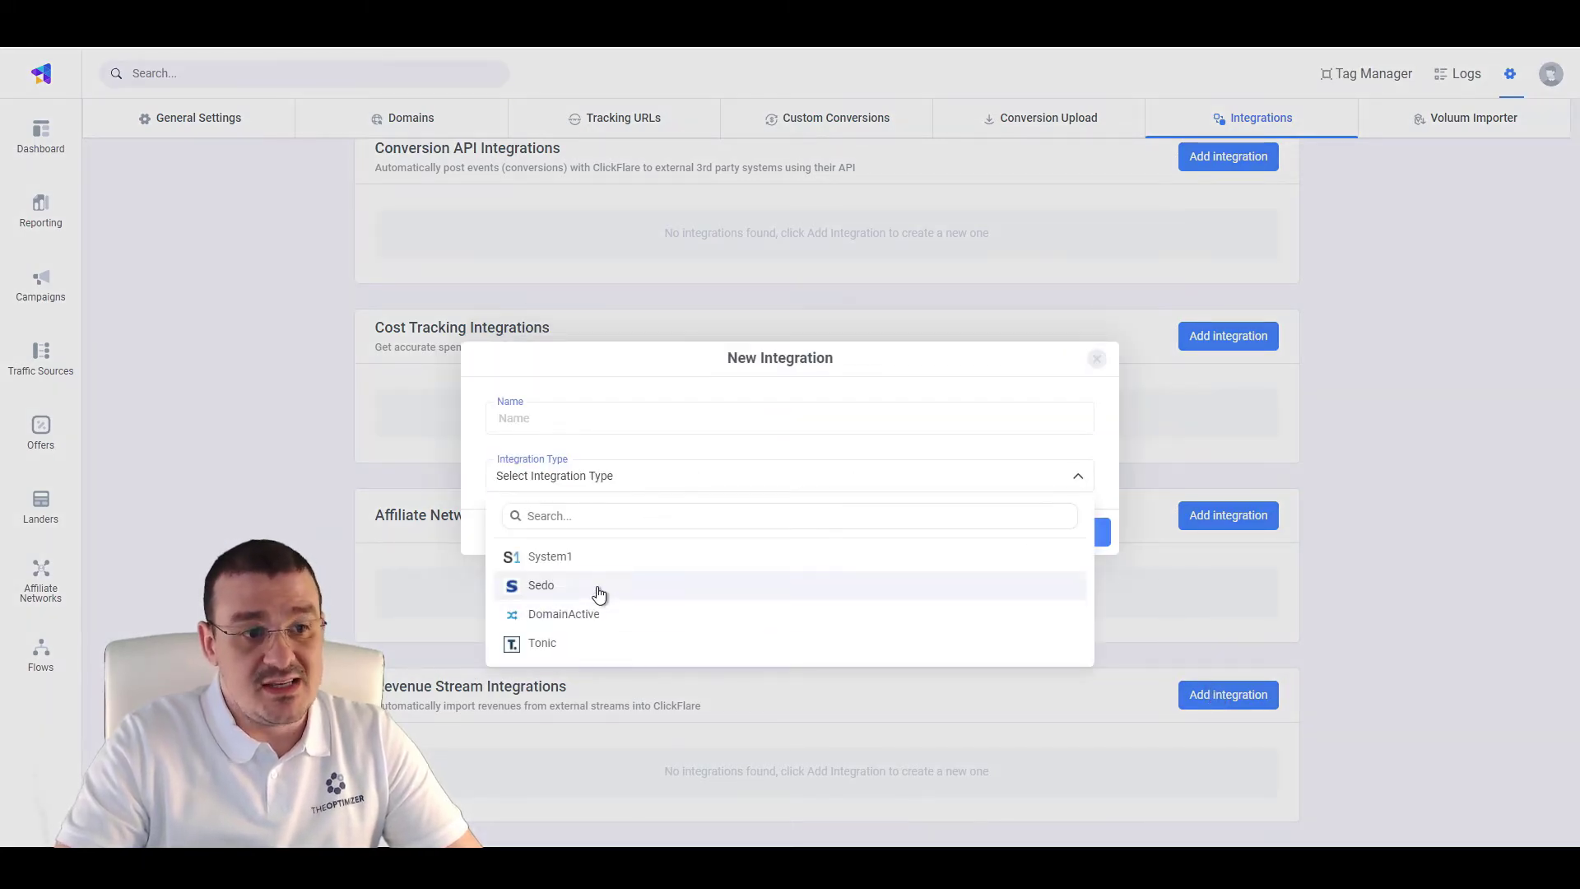
pyautogui.click(599, 594)
# Name the integration 'Sedo Account' and fill in the account username and password
pyautogui.click(602, 246)
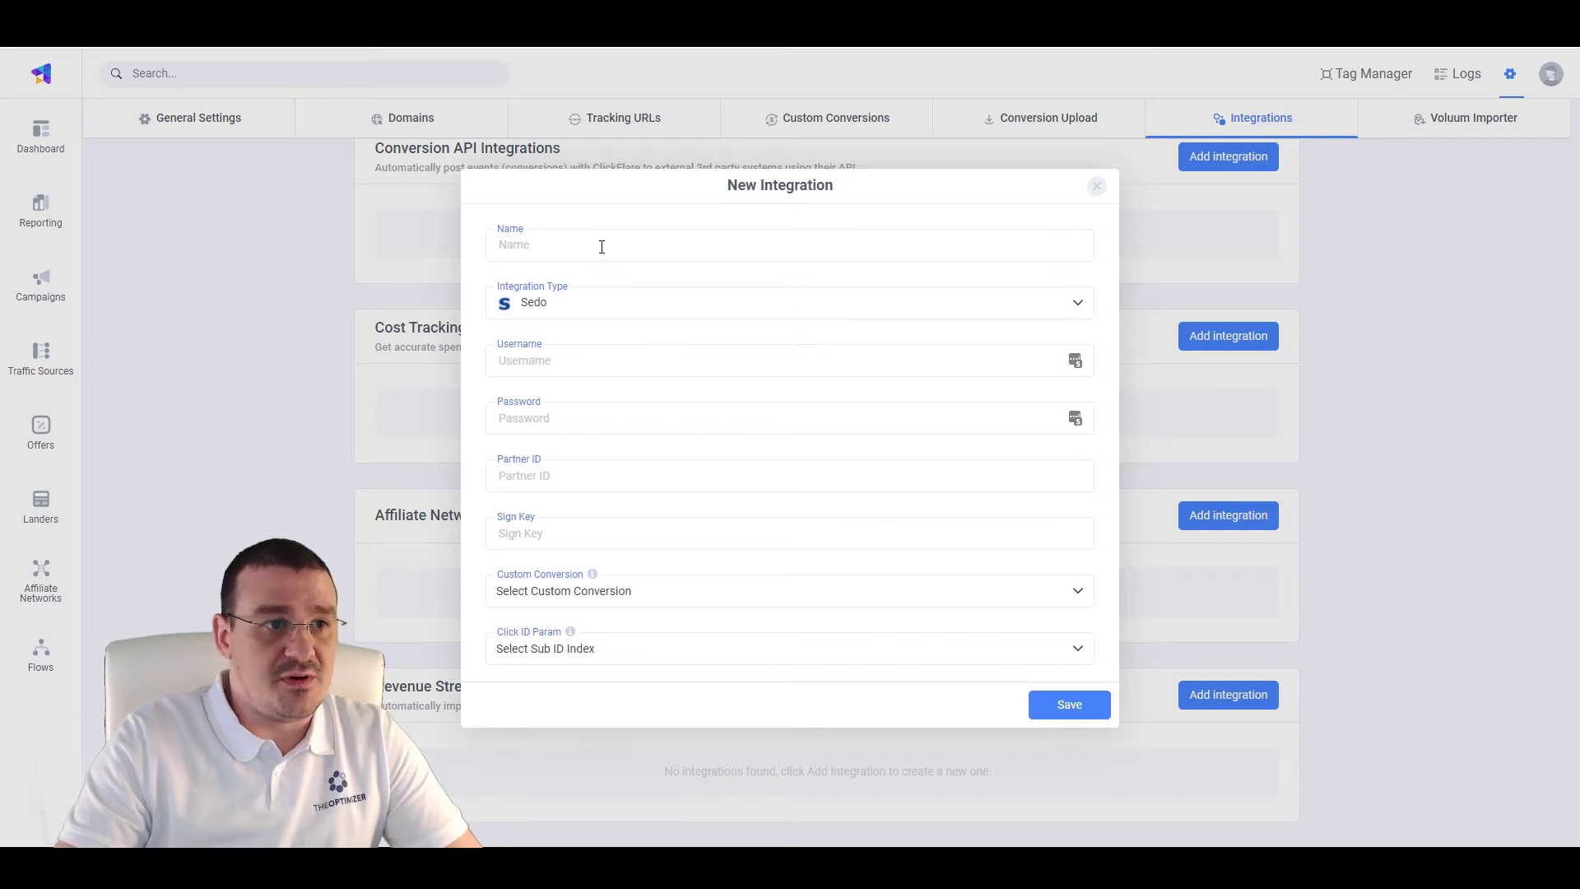
pyautogui.write('Sedo Account 1')
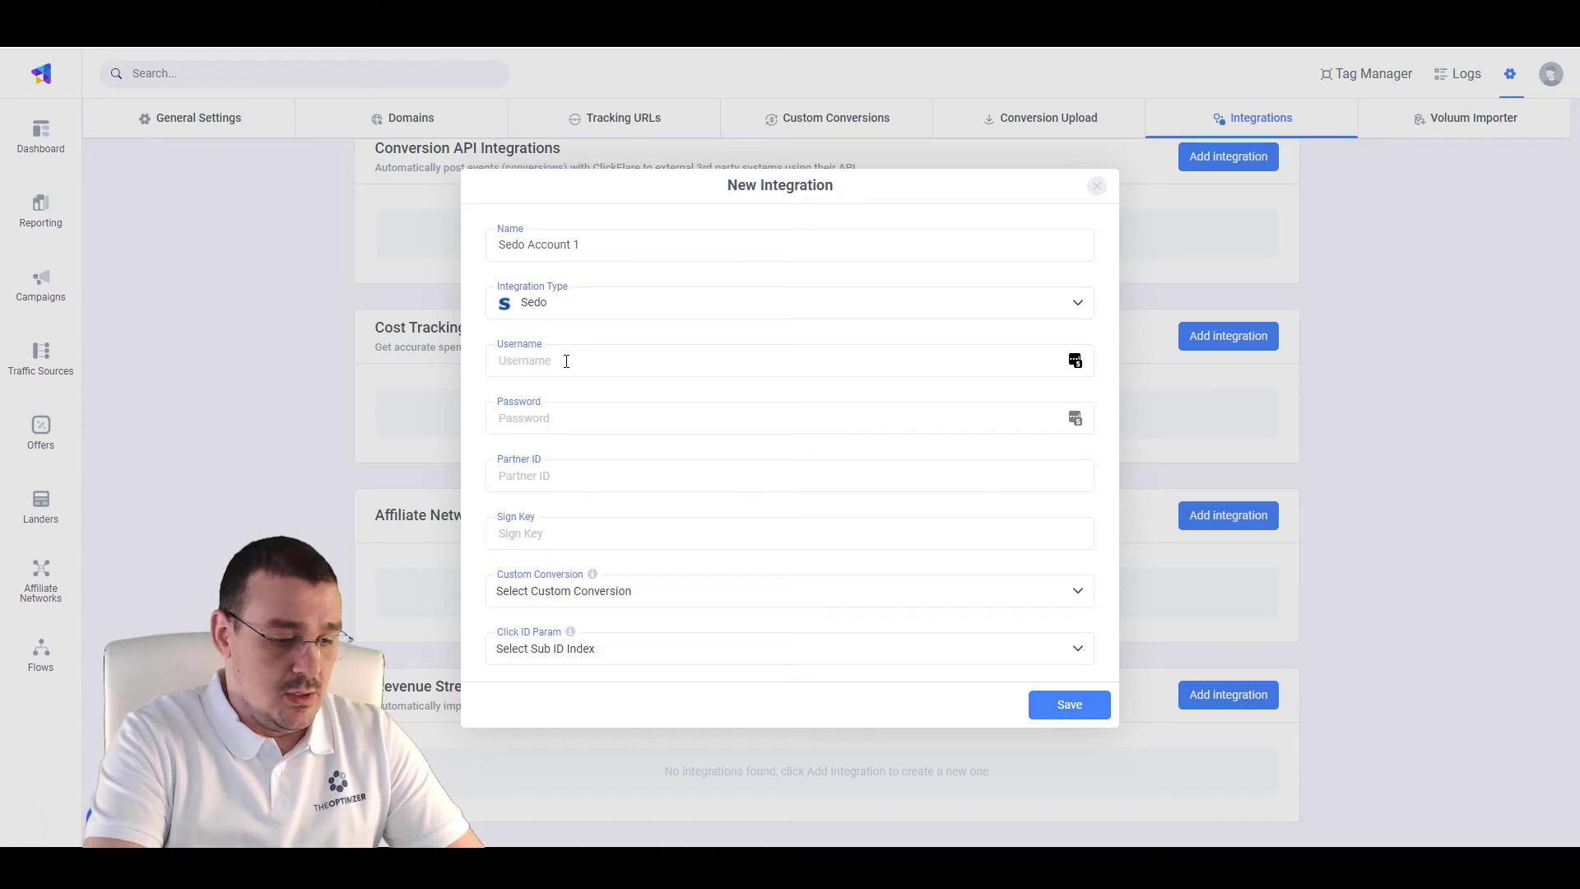
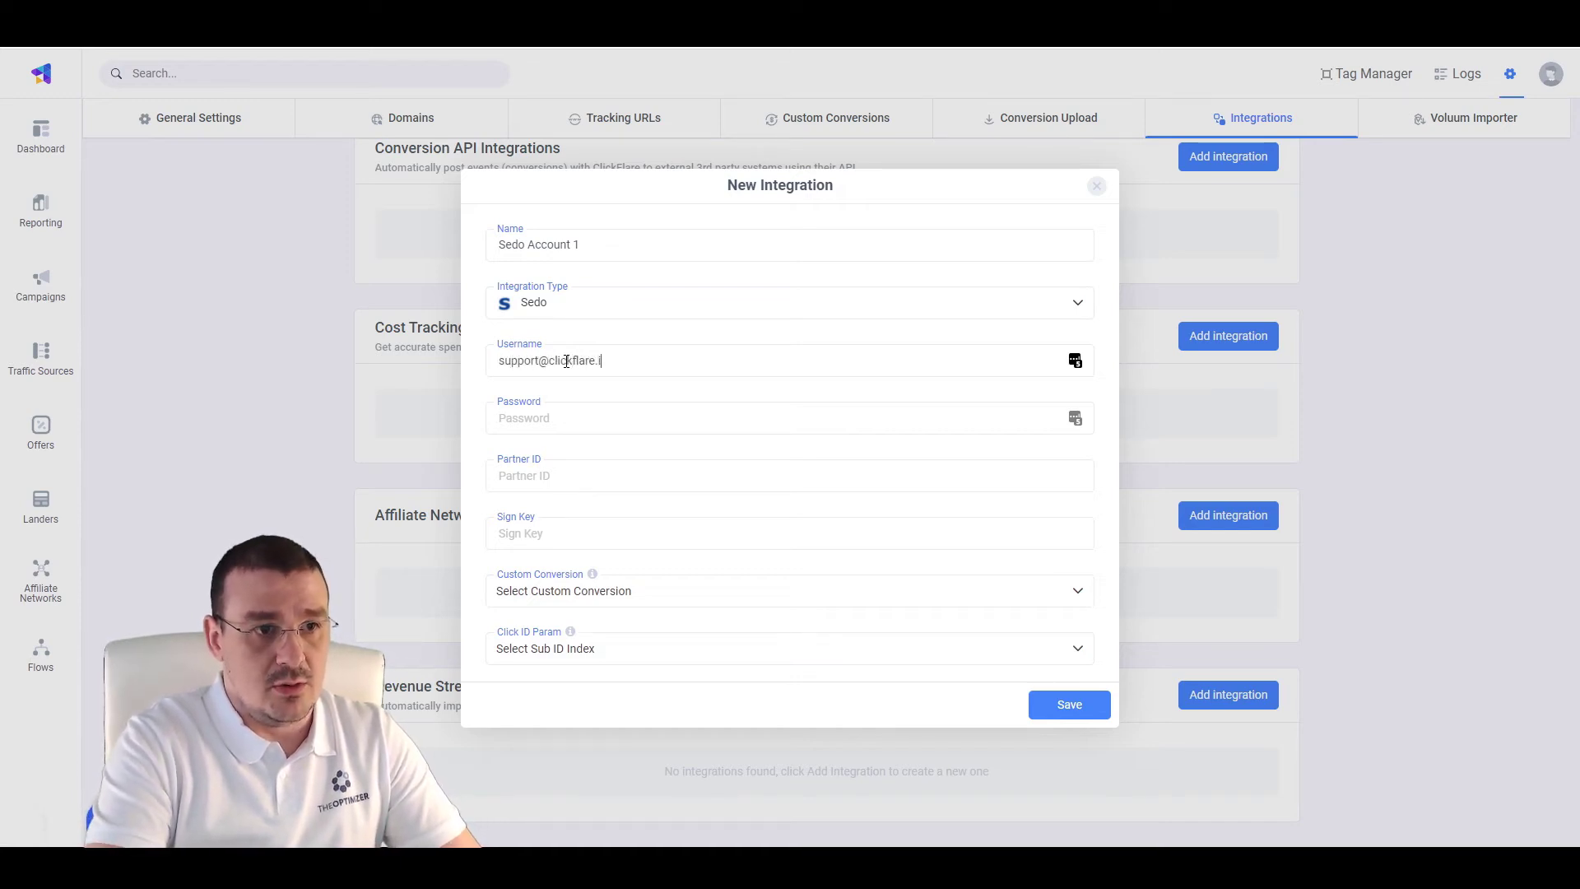
pyautogui.hotkey('ctrl', 'a')
pyautogui.hotkey('ctrl', 'c')
pyautogui.click(579, 418)
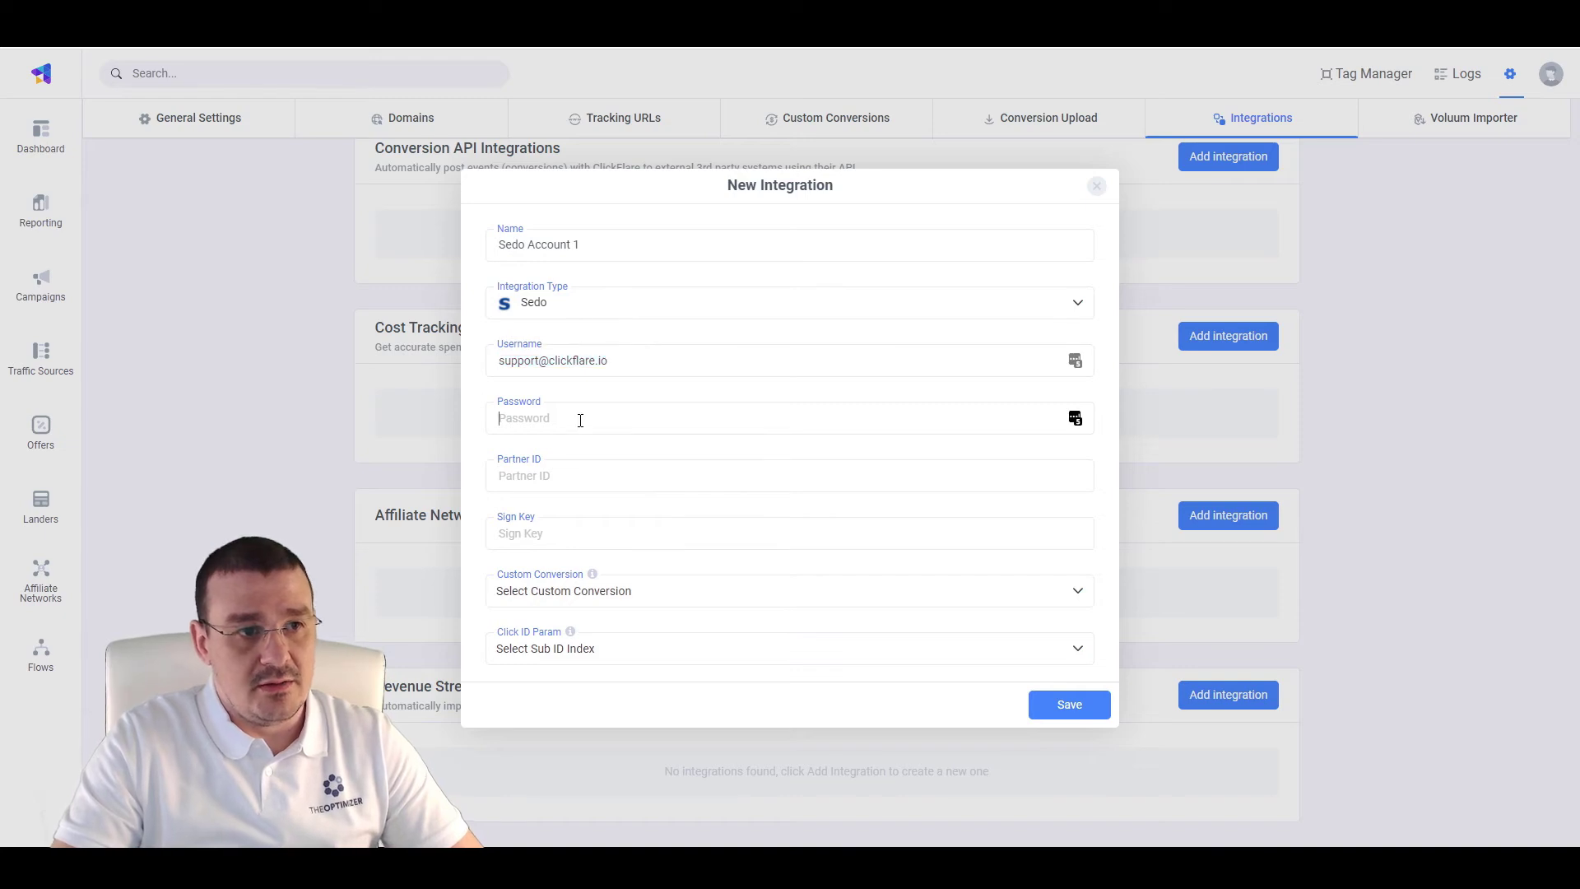
pyautogui.hotkey('ctrl', 'v')
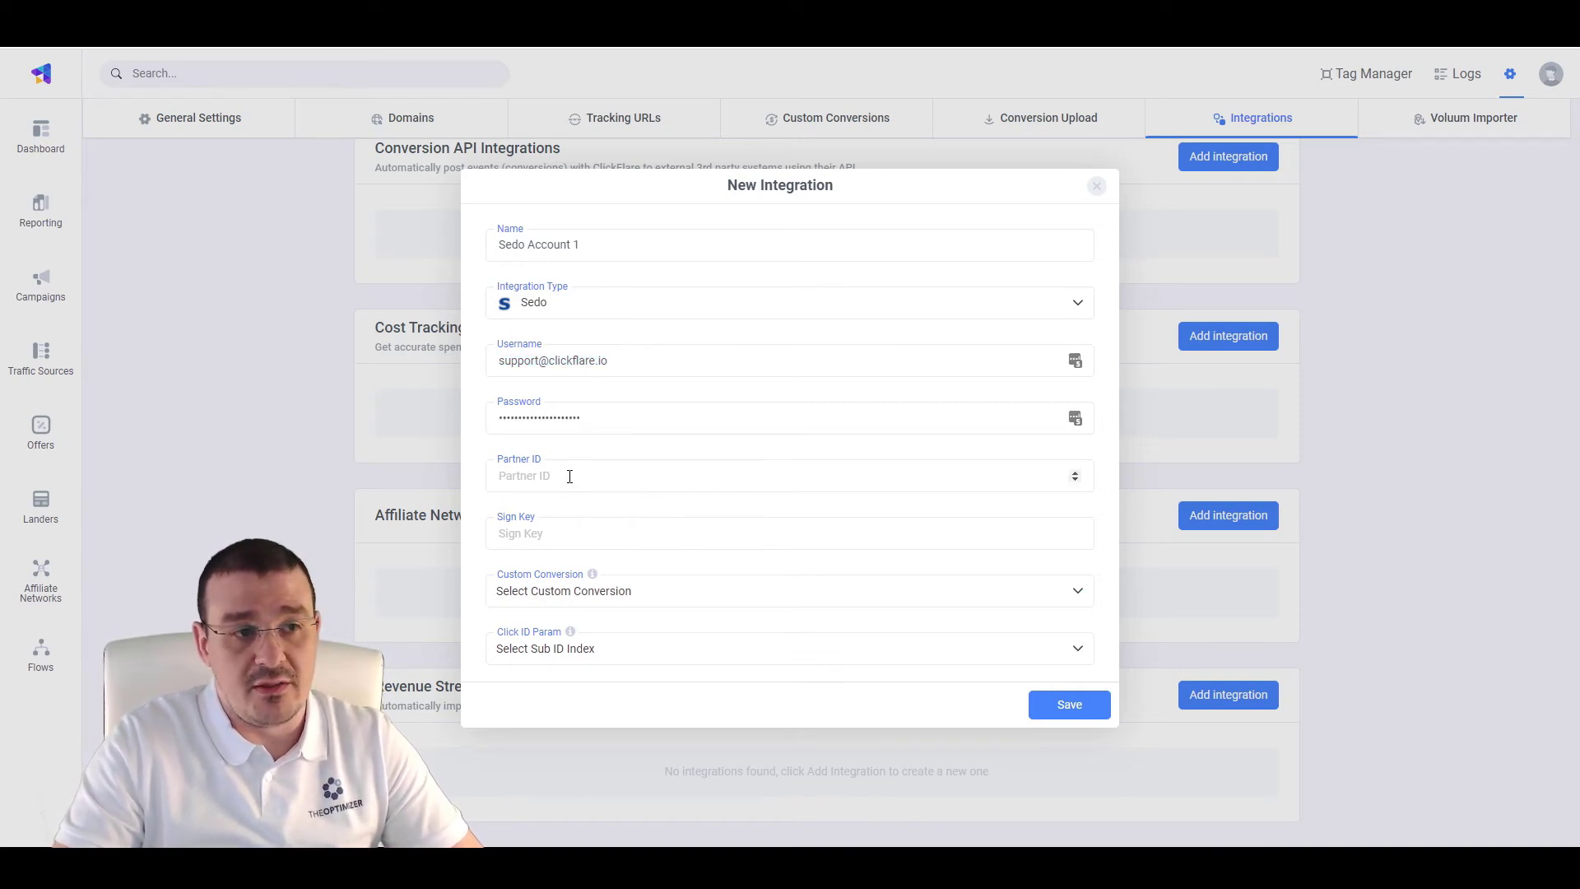
# Choose Search Click as custom conversion and Sub ID 2 as click ID parameter, then discard the form
pyautogui.click(570, 476)
pyautogui.write('e')
pyautogui.press('BackSpace')
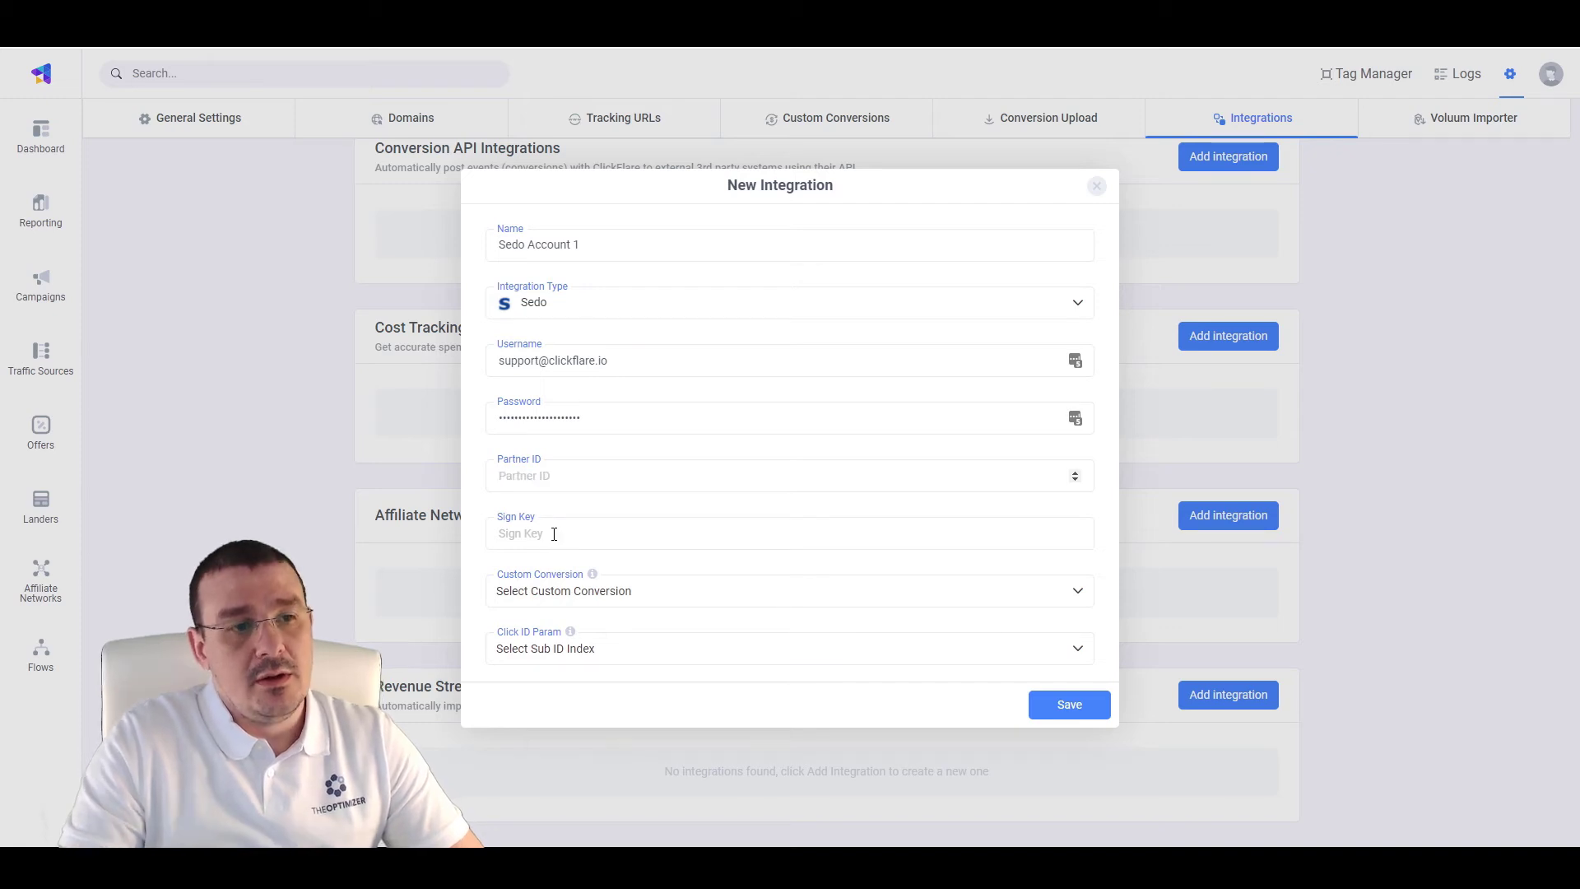
pyautogui.click(554, 534)
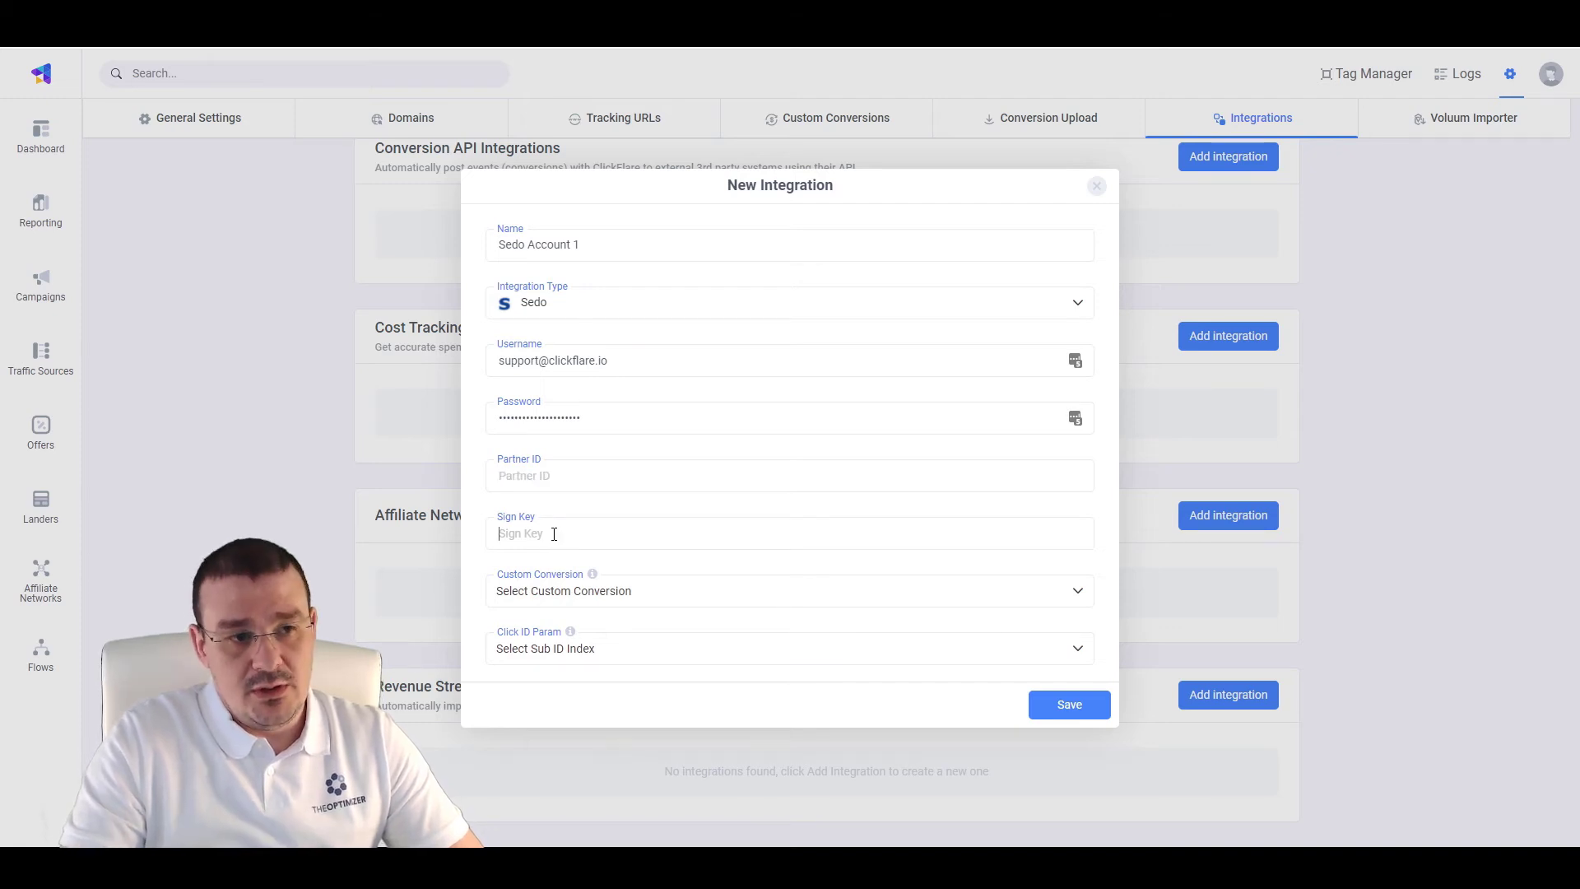
pyautogui.click(619, 608)
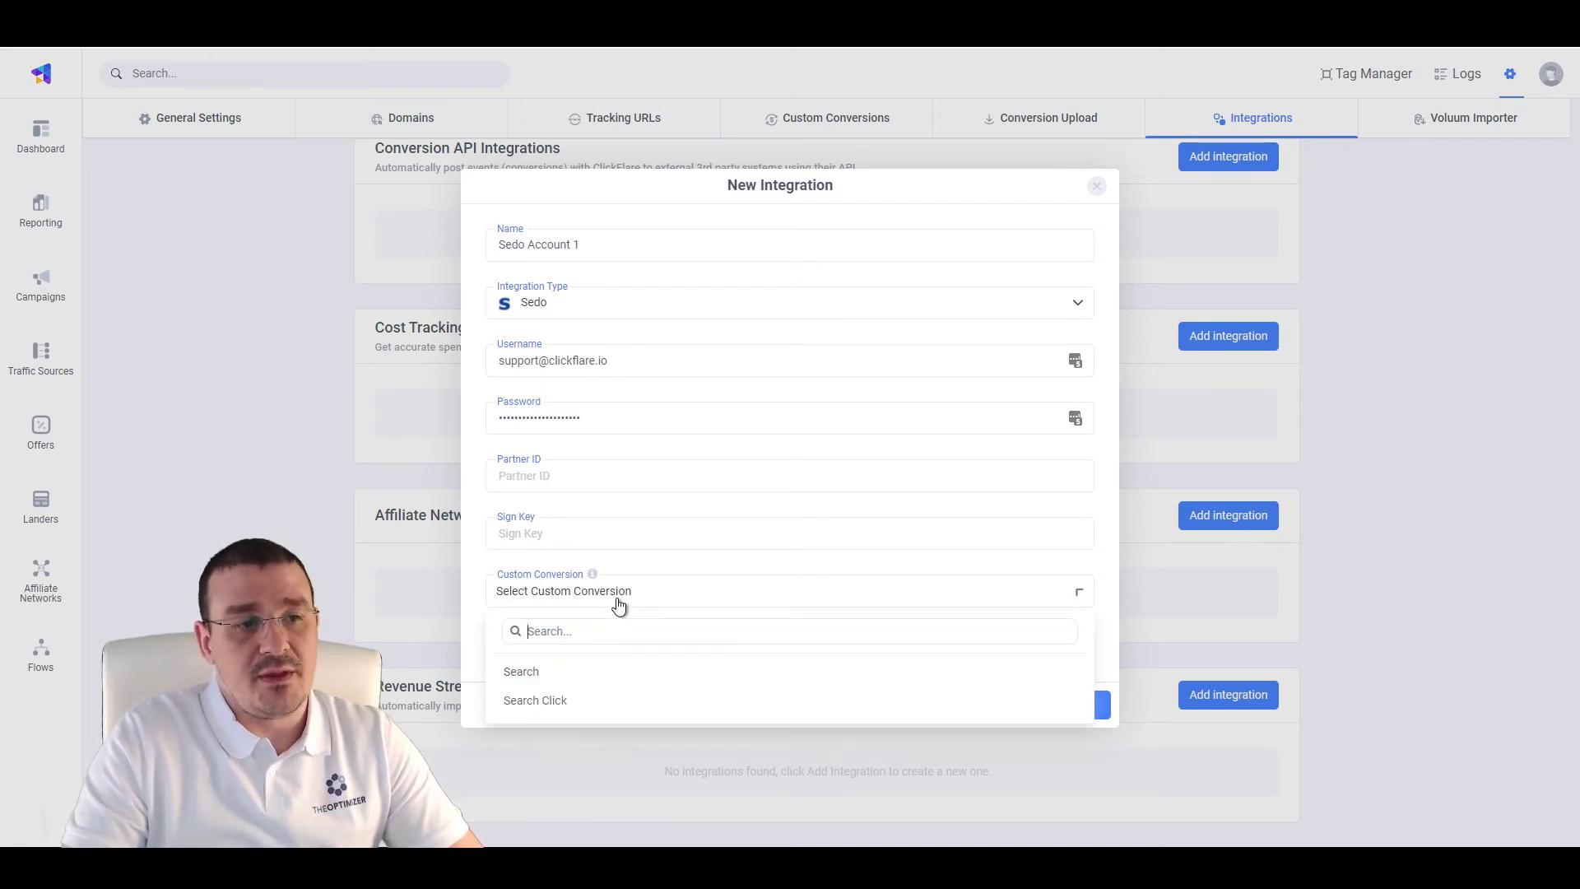
pyautogui.click(597, 701)
pyautogui.click(566, 661)
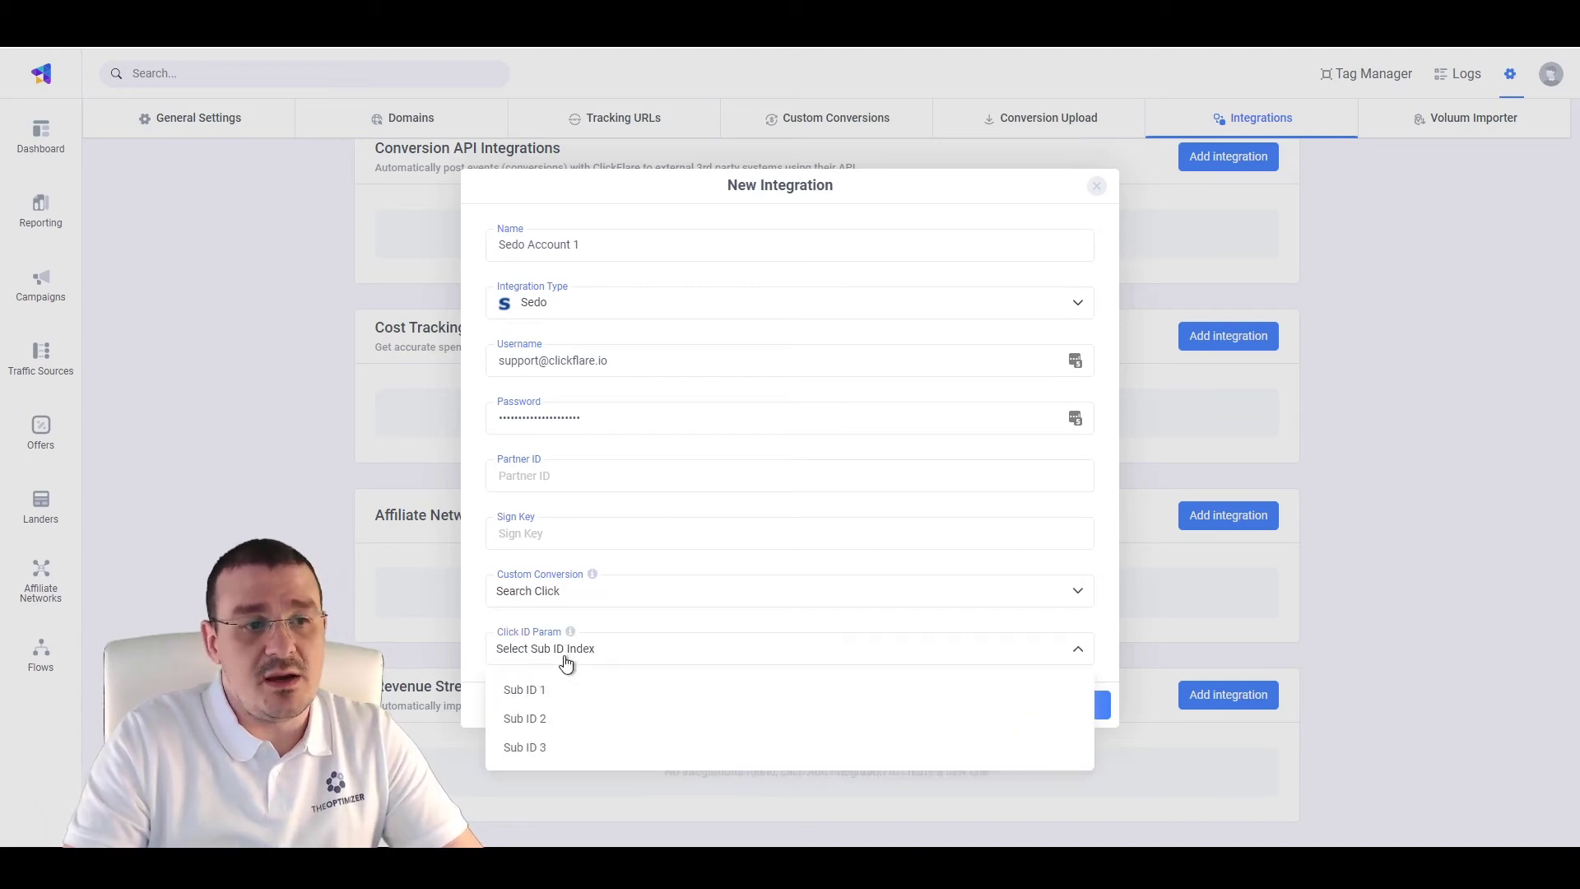
pyautogui.click(536, 723)
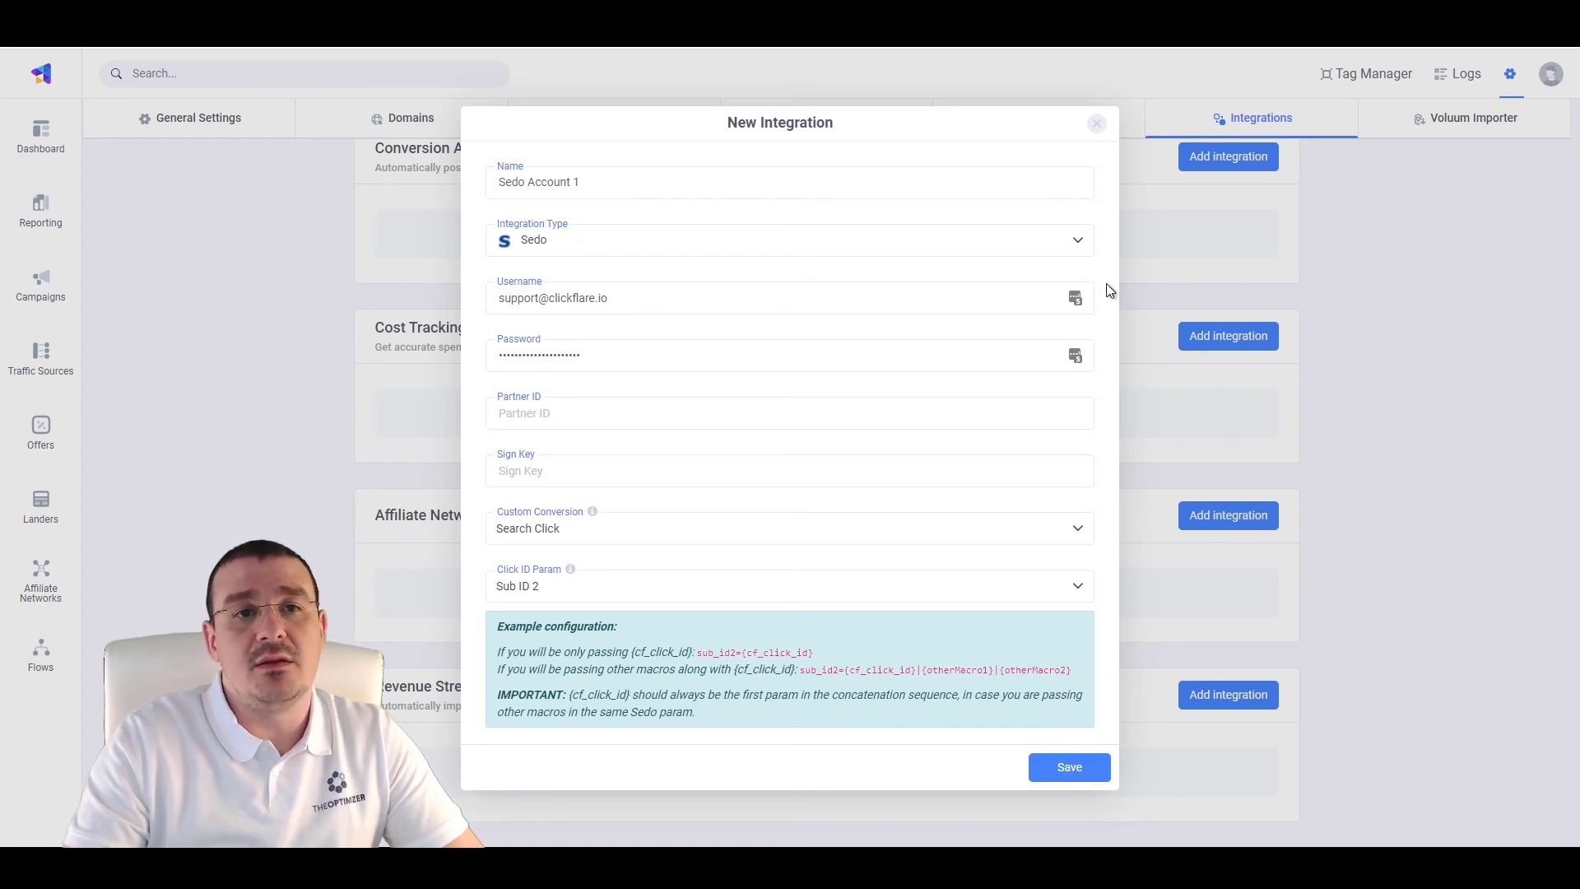
pyautogui.click(1103, 121)
pyautogui.click(50, 449)
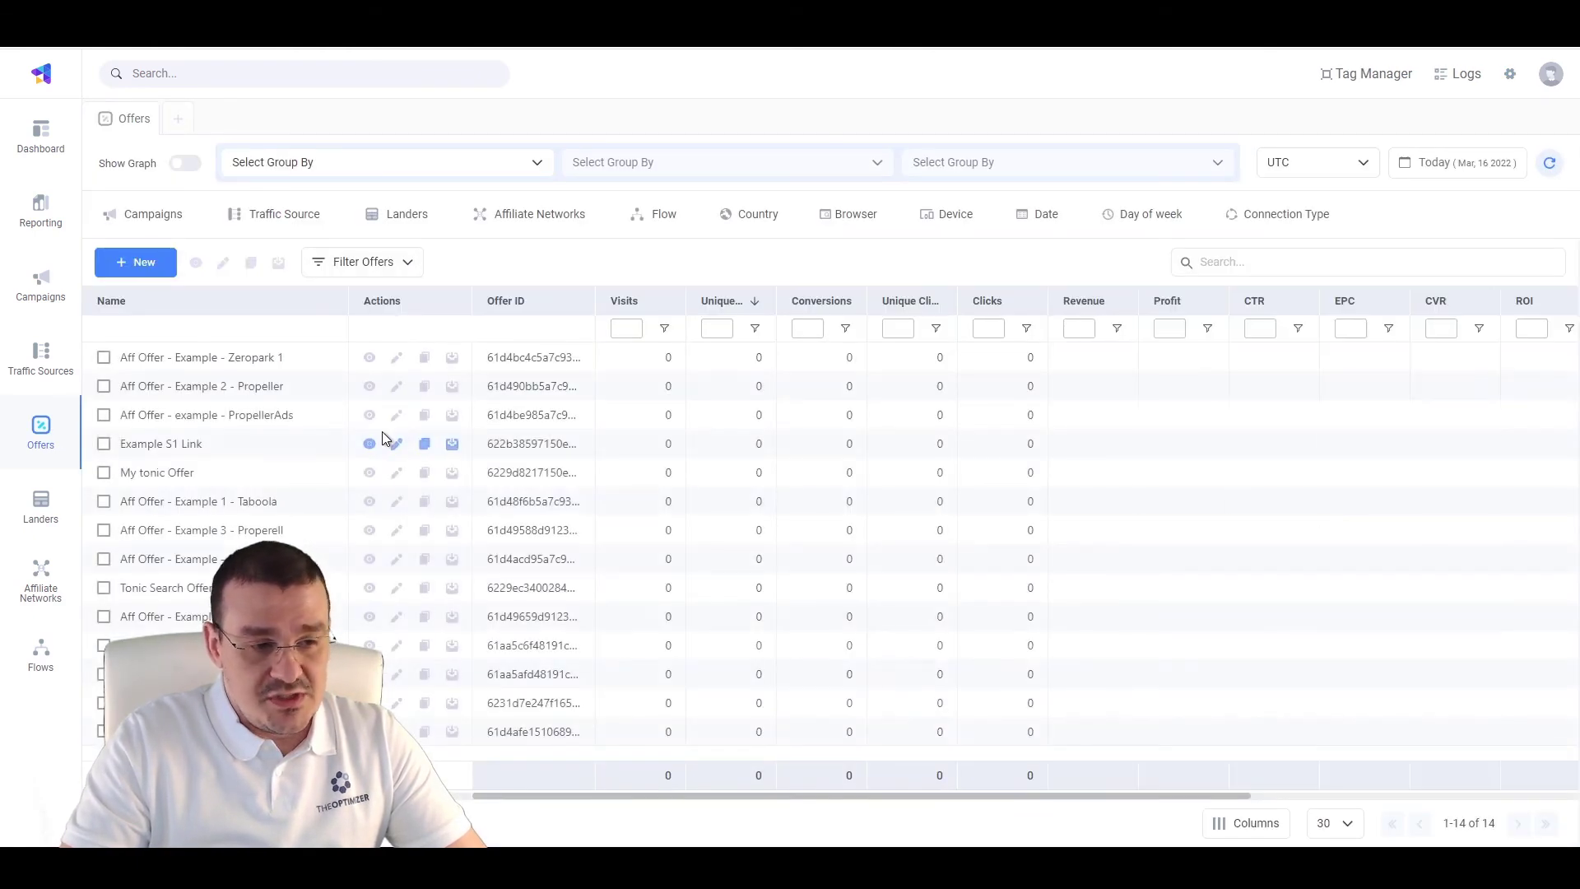
# Filter offers by 'sedo', edit Sedo Example Offer, and highlight sub2={cf_click_id}& in its URL
pyautogui.click(1229, 261)
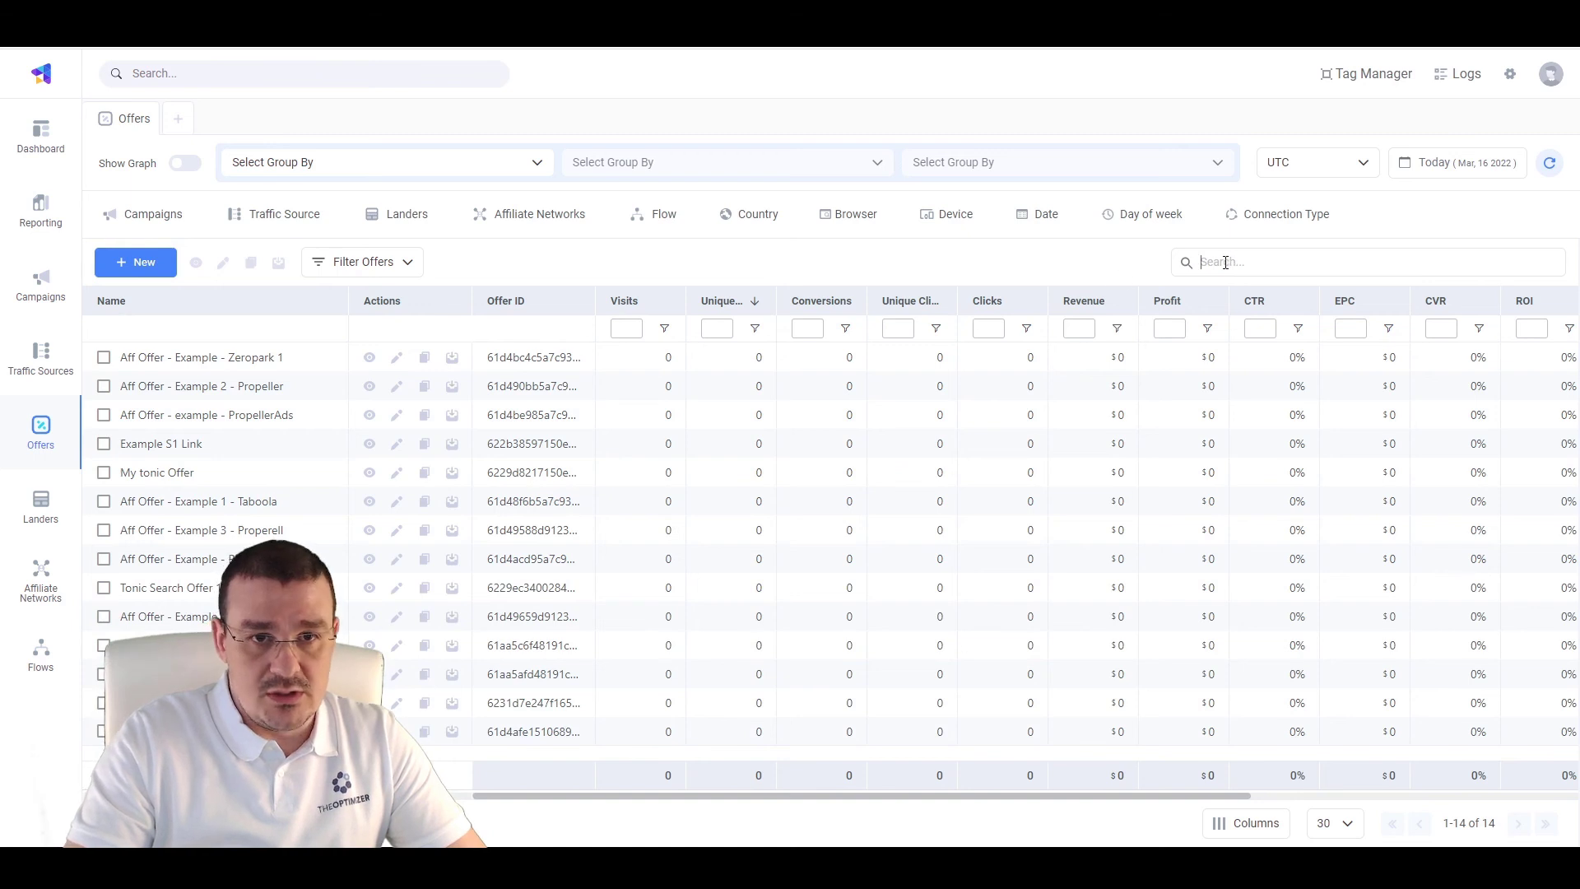
pyautogui.write('sedo')
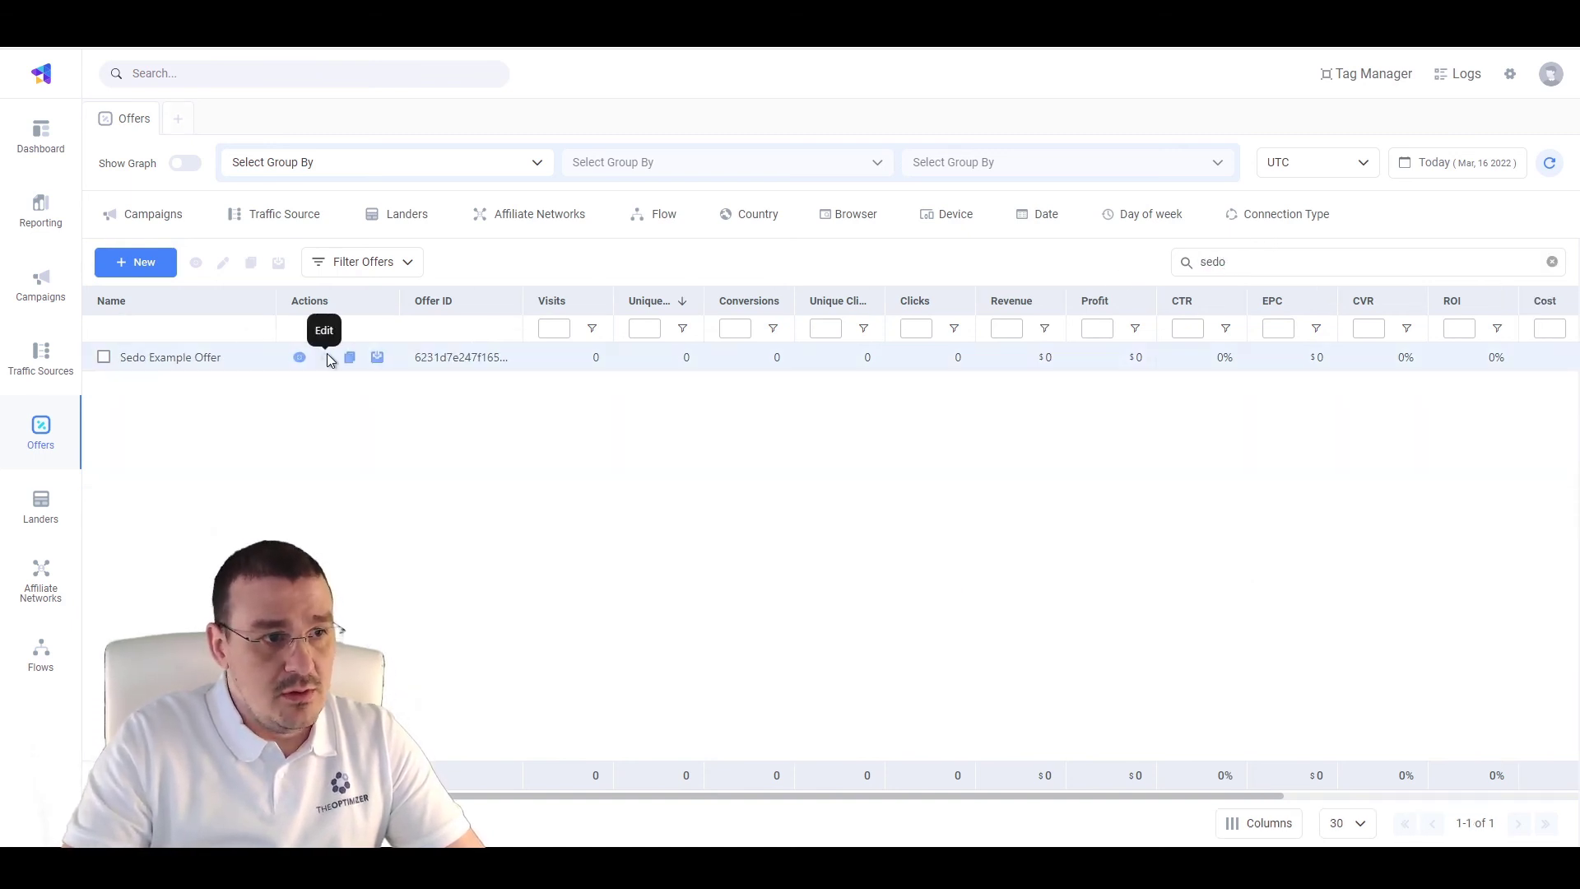
pyautogui.click(324, 357)
pyautogui.moveTo(967, 319); pyautogui.dragTo(1083, 321)
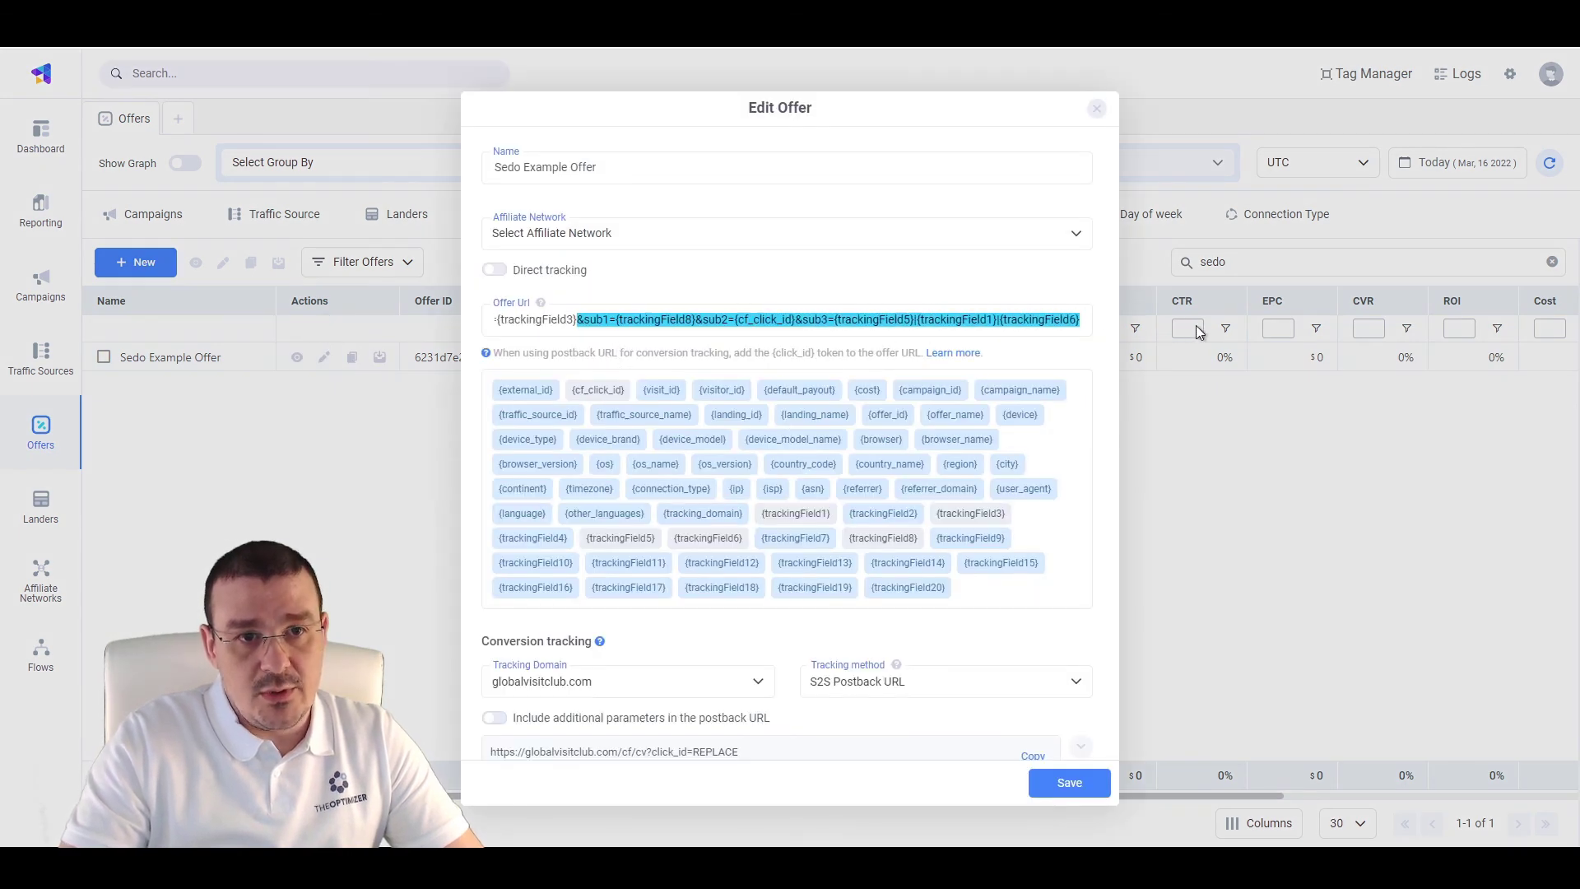
pyautogui.click(757, 322)
pyautogui.moveTo(710, 319); pyautogui.dragTo(797, 319)
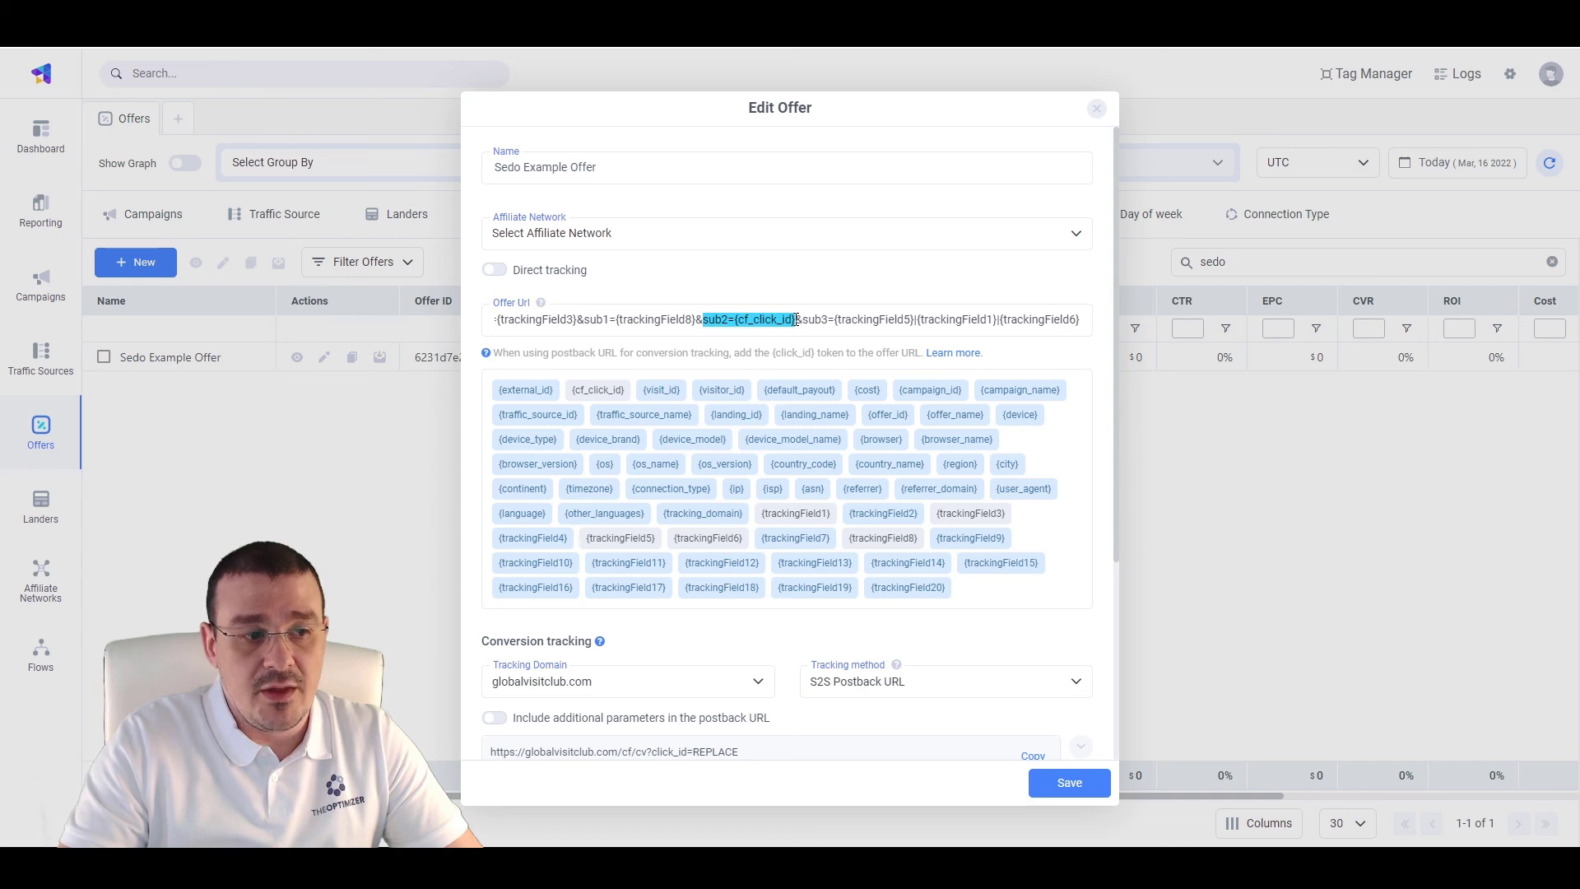